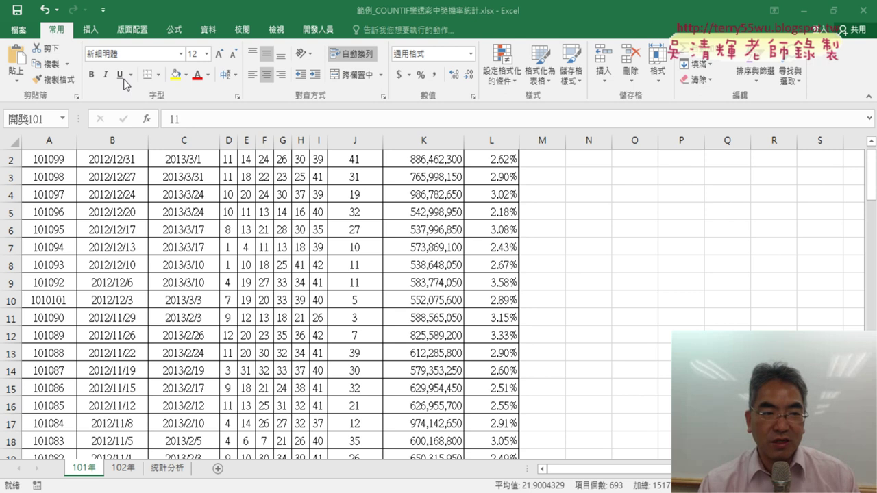
# Select the 開獎101 range and the first draw's six numbers, then open Name Manager from Formulas.
pyautogui.press('Return')
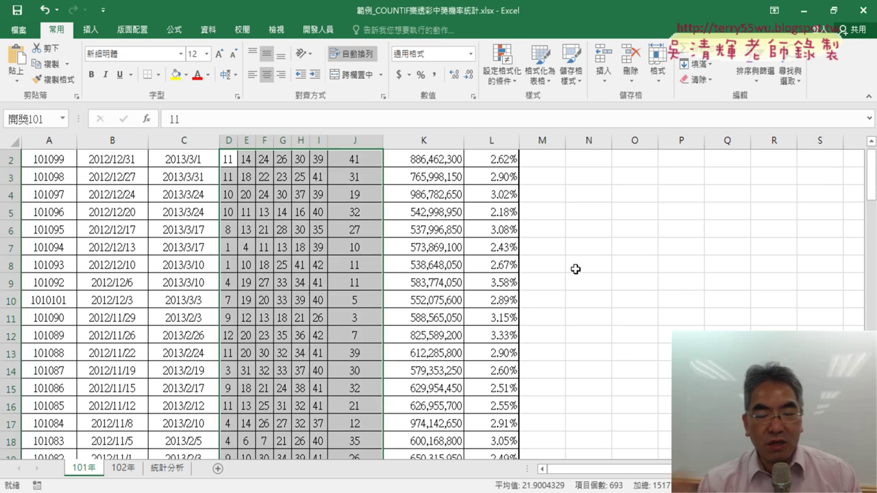
pyautogui.scroll(1, 175, 262)
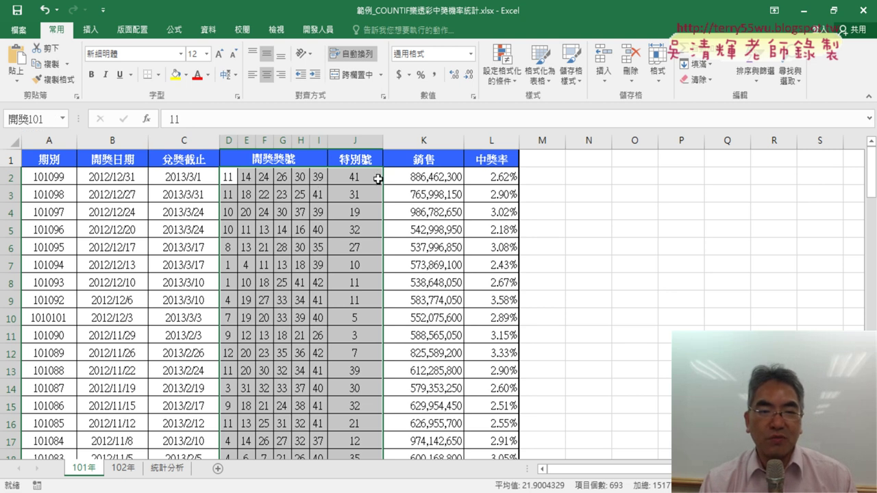
pyautogui.moveTo(227, 174); pyautogui.dragTo(321, 177)
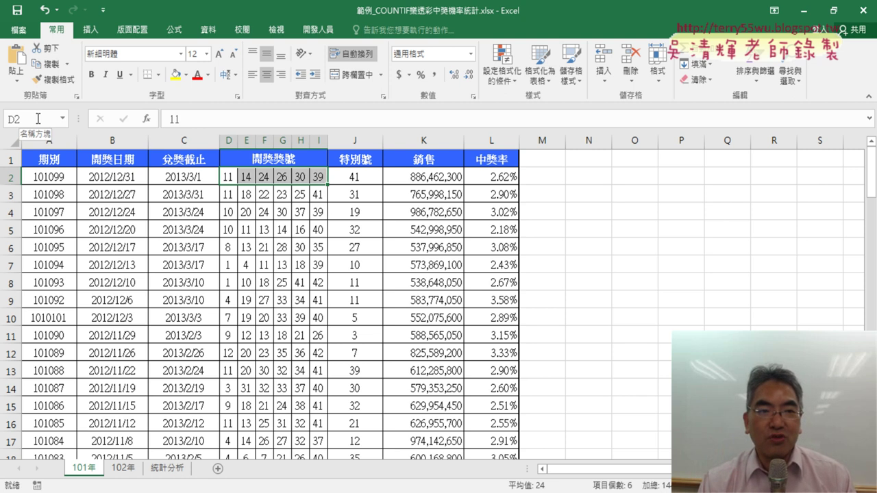
pyautogui.click(177, 32)
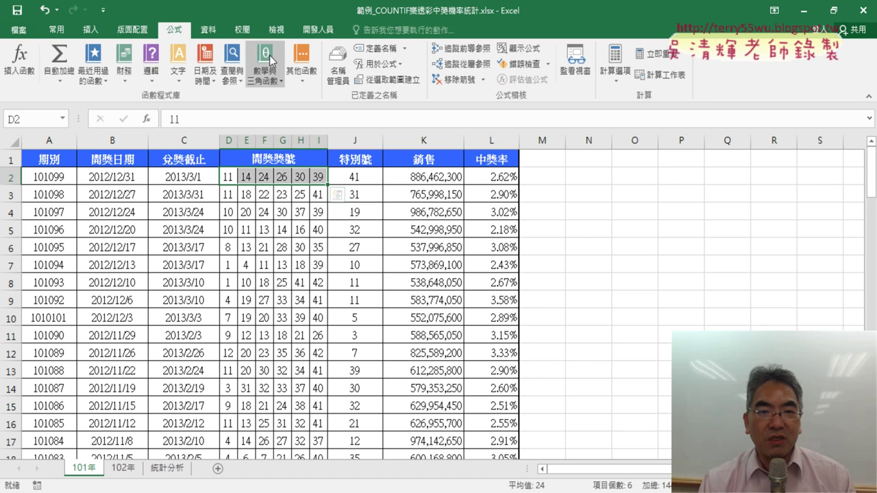
pyautogui.click(339, 76)
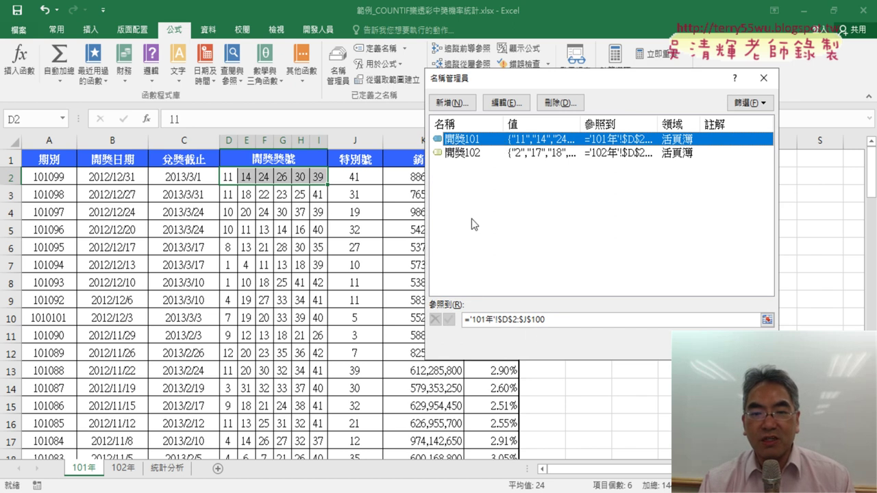
pyautogui.click(552, 320)
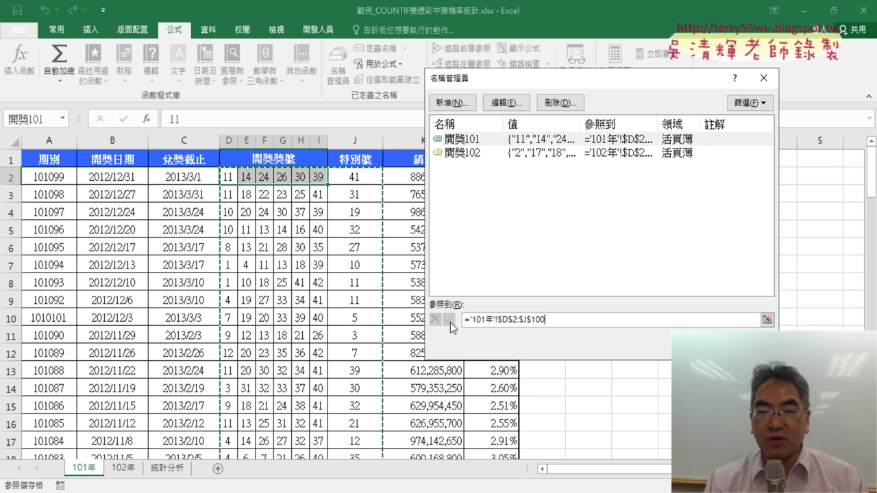
pyautogui.click(526, 322)
pyautogui.press('BackSpace')
pyautogui.write('J')
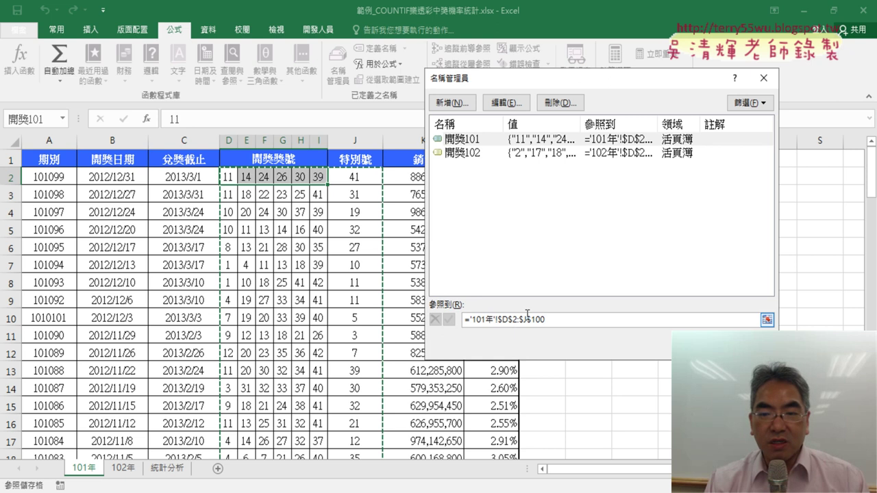
pyautogui.click(524, 319)
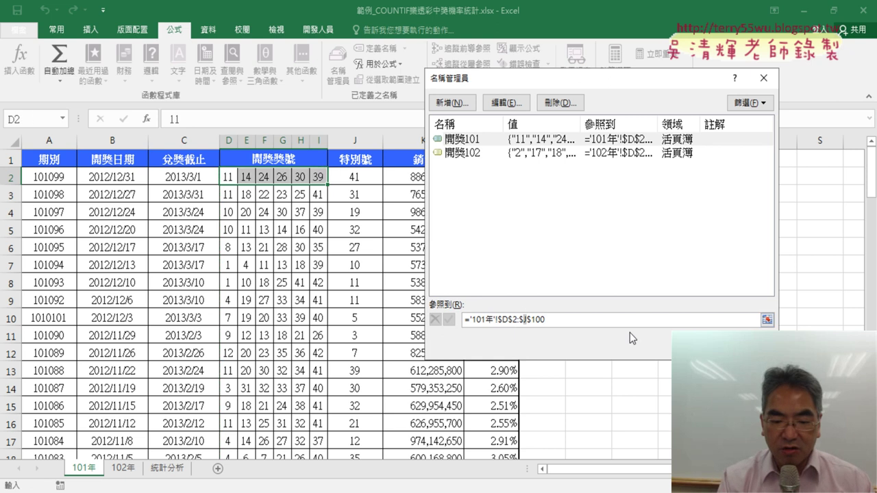
pyautogui.write('I')
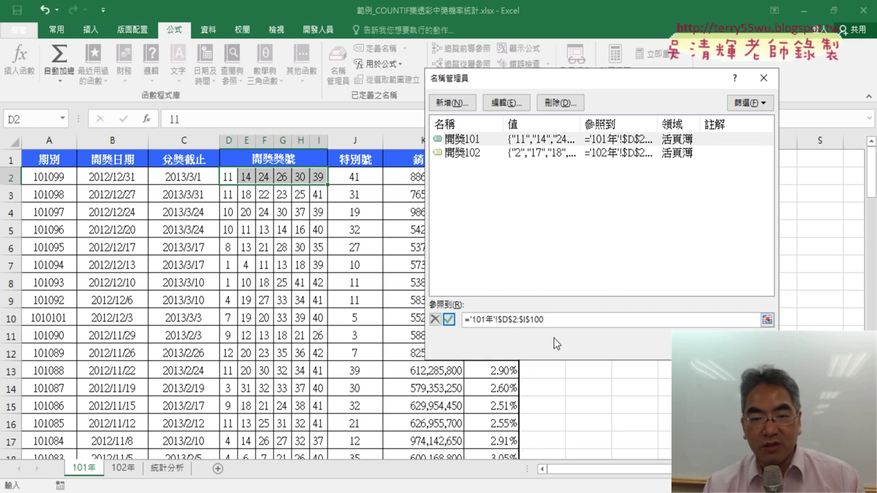
pyautogui.click(450, 320)
pyautogui.scroll(-1, 346, 207)
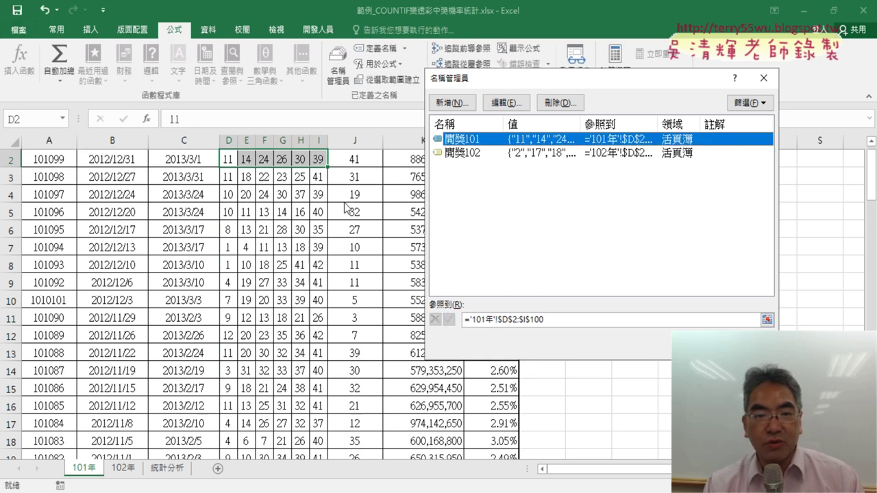
pyautogui.click(568, 319)
pyautogui.scroll(1, 386, 167)
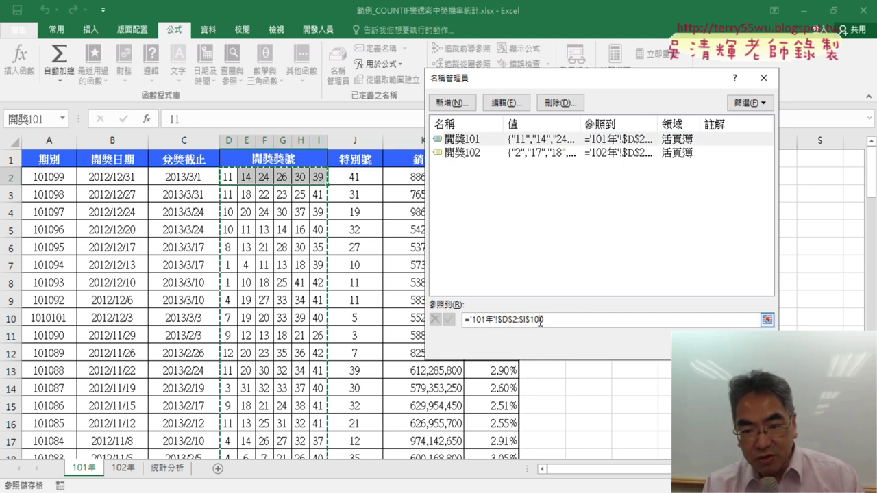
pyautogui.press('F2')
pyautogui.press('Left')
pyautogui.press('Left')
pyautogui.press('Left')
pyautogui.press('Left')
pyautogui.press('Left')
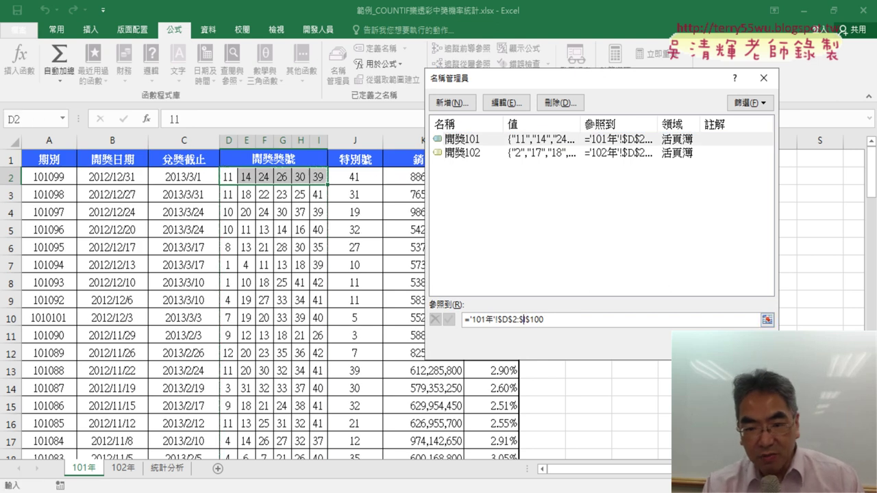
pyautogui.press('BackSpace')
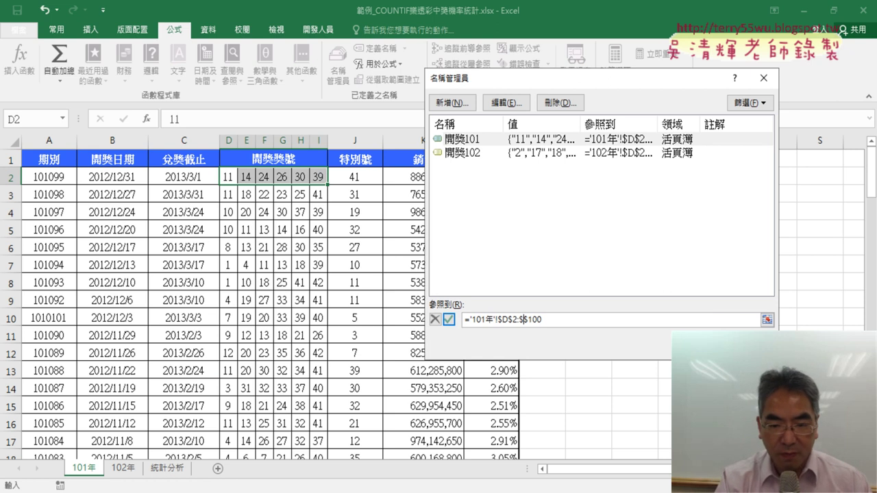
pyautogui.write('J')
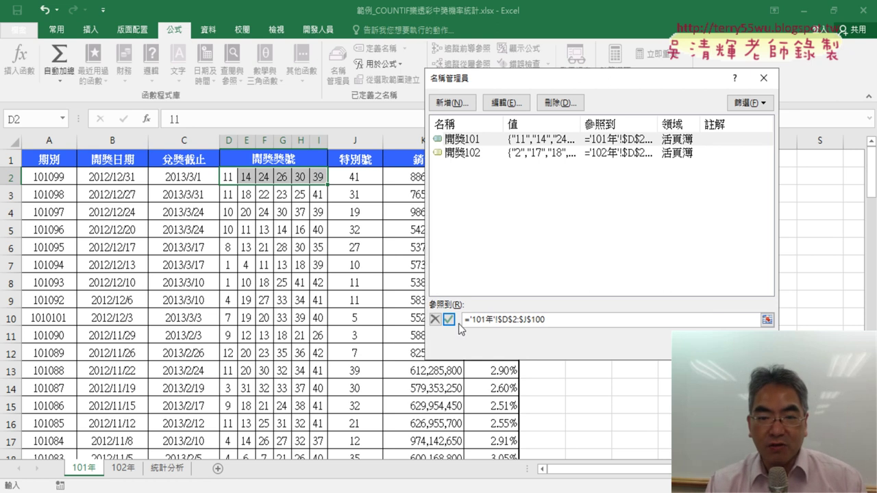
pyautogui.click(449, 320)
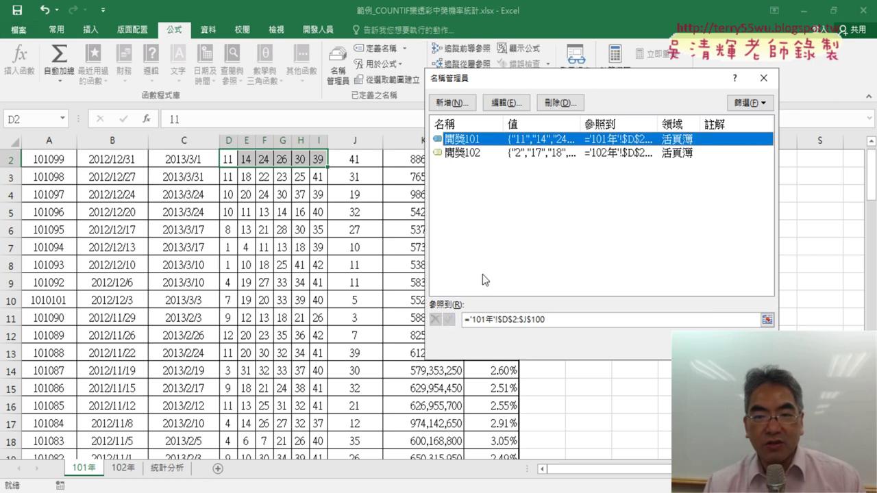
pyautogui.click(562, 319)
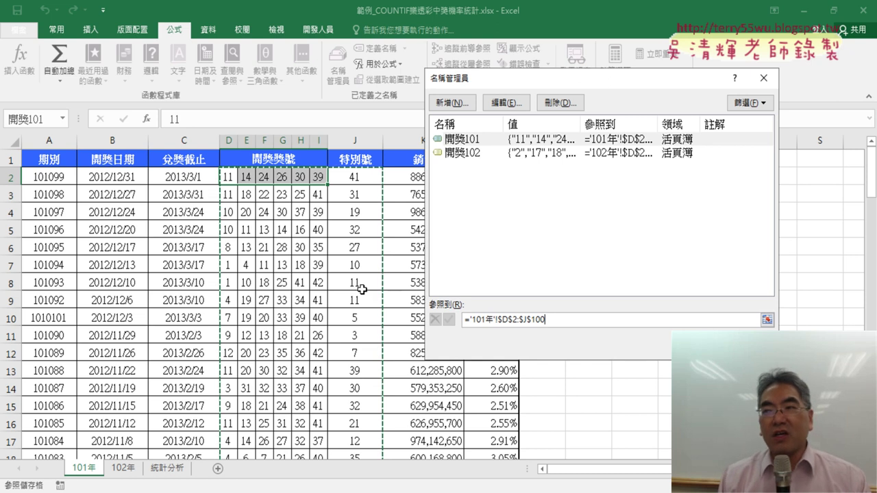
# Inspect the 開獎101 and 開獎102 ranges in Name Manager, then move to the 統計分析 sheet.
pyautogui.click(511, 141)
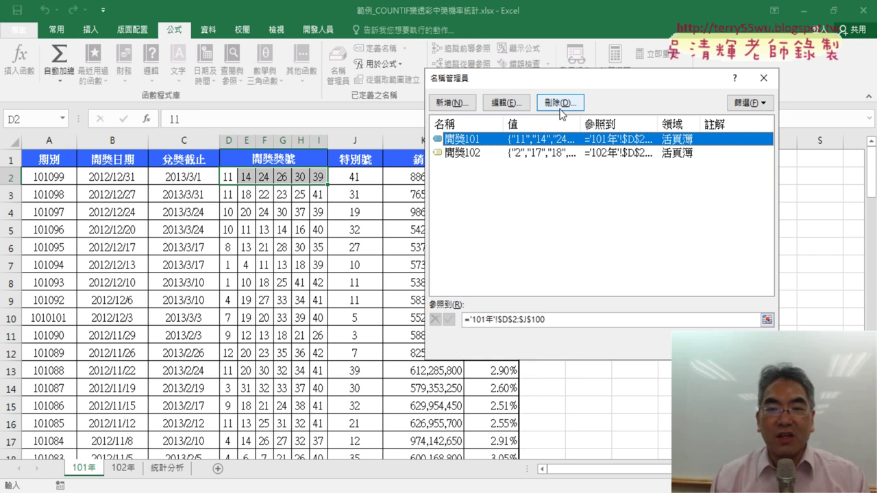
pyautogui.click(501, 156)
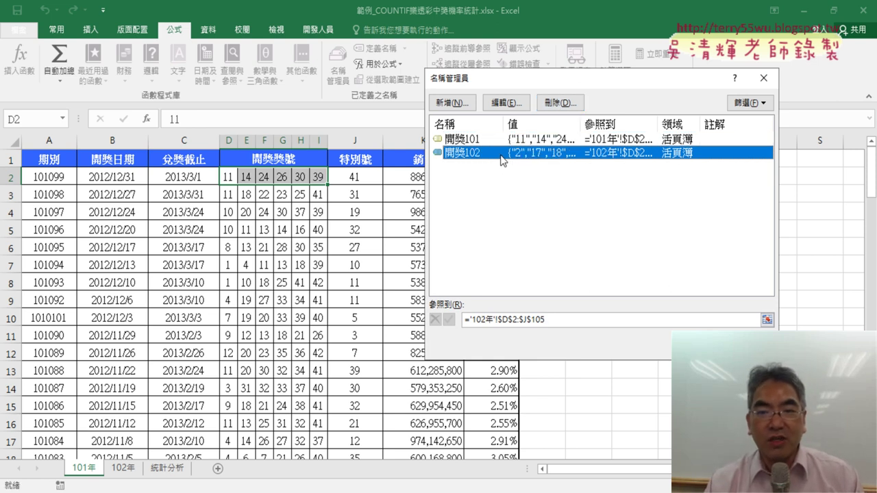
pyautogui.click(538, 320)
pyautogui.click(476, 153)
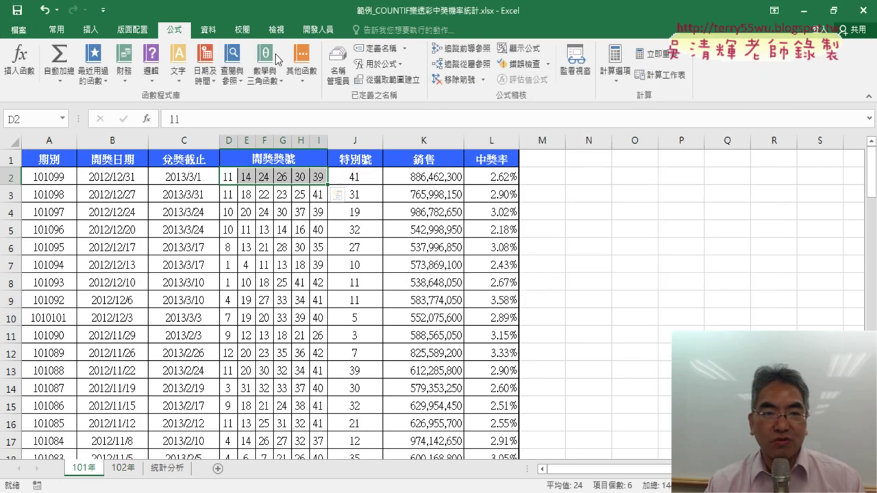
pyautogui.click(338, 65)
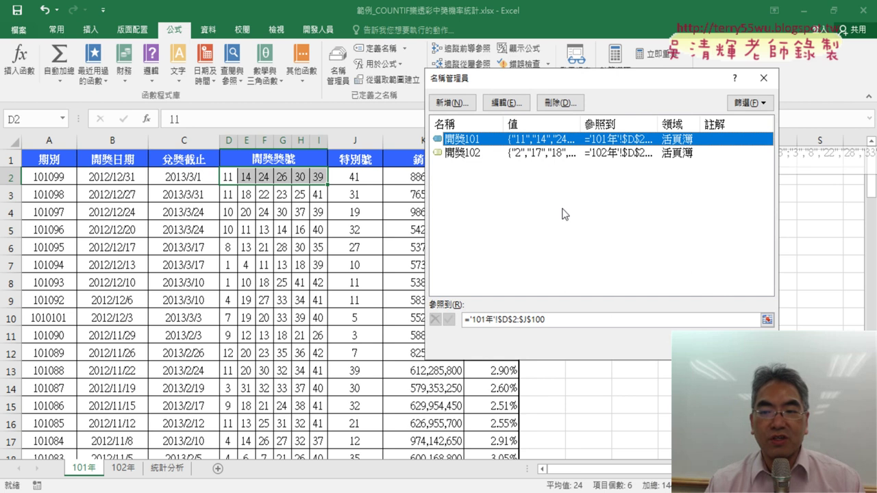
pyautogui.click(743, 346)
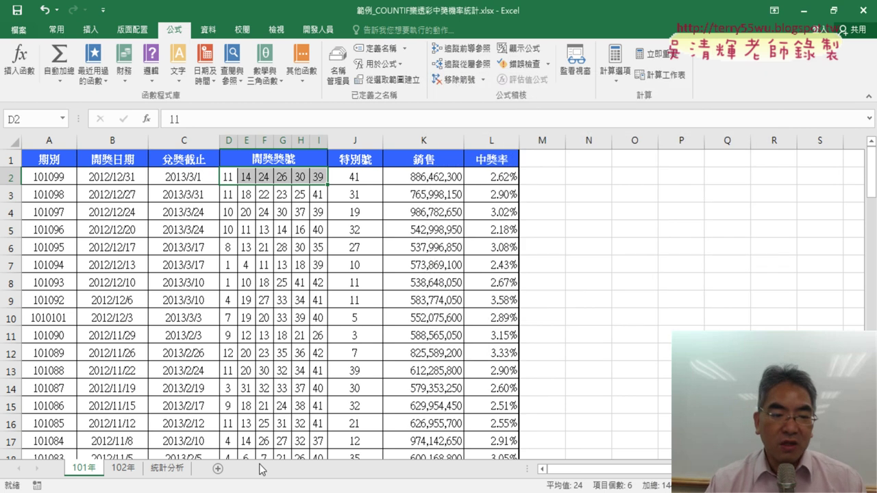
pyautogui.click(173, 470)
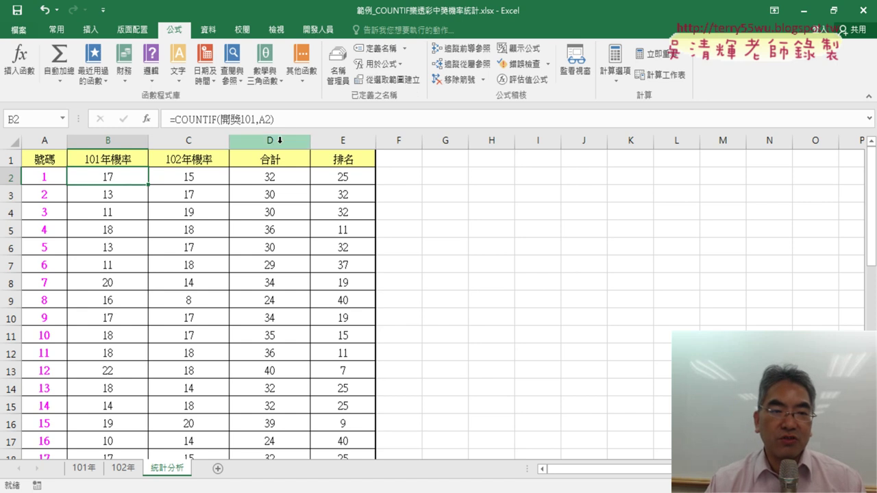
# Start editing B2's formula, look over the 101年 sheet's first draw, and return to 統計分析.
pyautogui.click(310, 118)
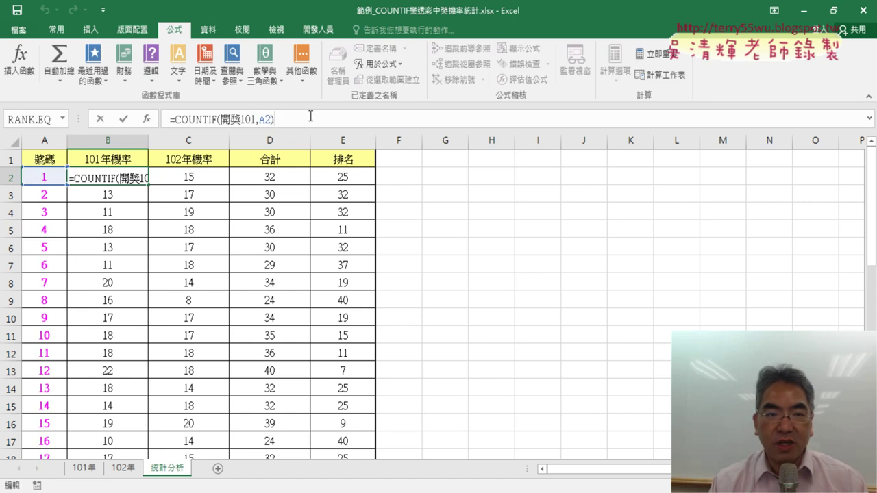
pyautogui.write('/')
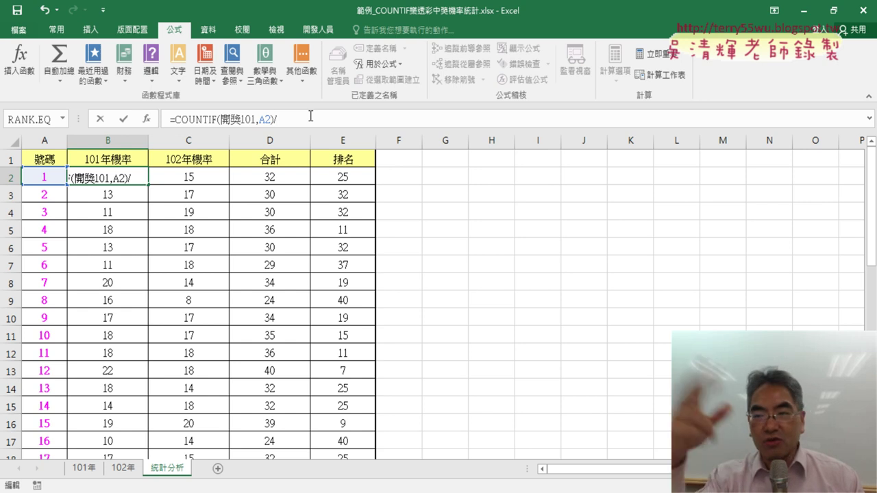
pyautogui.click(90, 471)
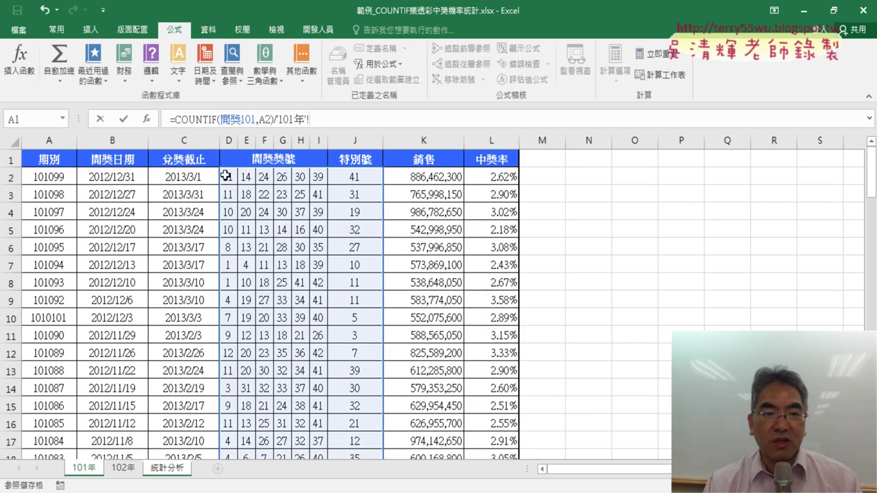
pyautogui.click(102, 120)
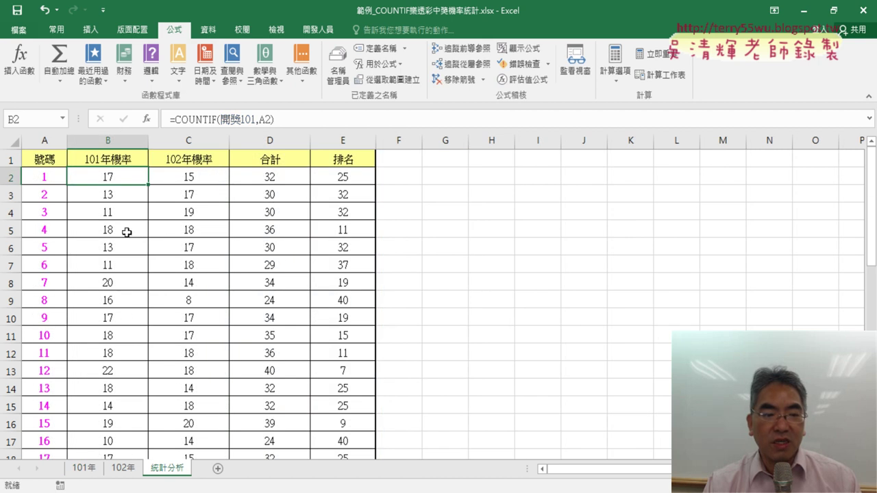
pyautogui.click(87, 471)
pyautogui.moveTo(229, 177); pyautogui.dragTo(372, 176)
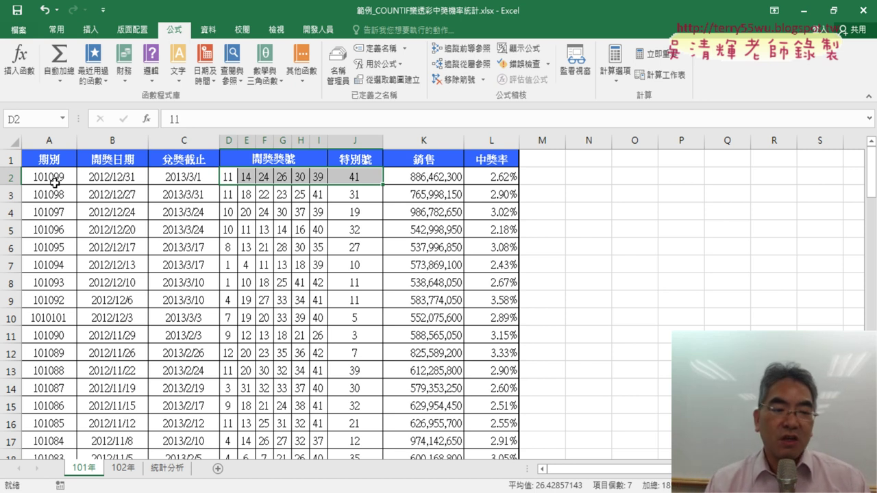
pyautogui.click(167, 468)
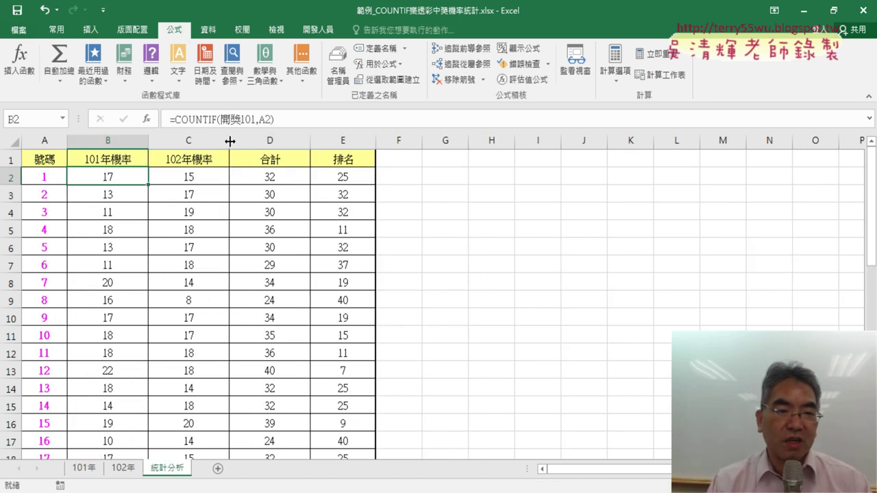
pyautogui.click(280, 120)
# Replace B2's /693 divisor with COUNT copied from COUNTIF, giving =COUNTIF(開獎101,A2)/COUNT.
pyautogui.write('/')
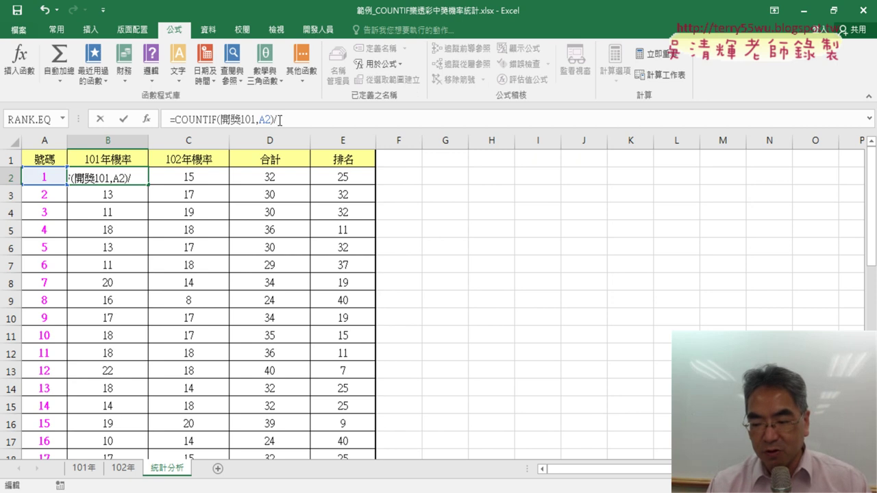
pyautogui.write('693')
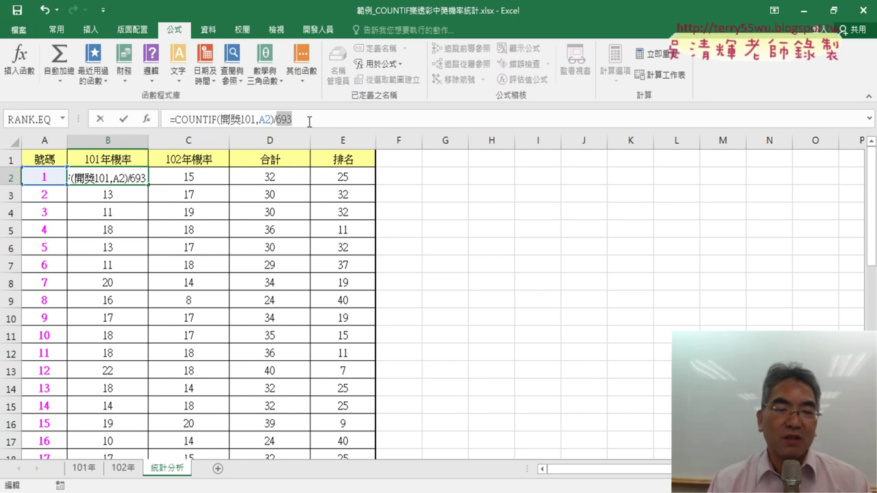
pyautogui.press('BackSpace')
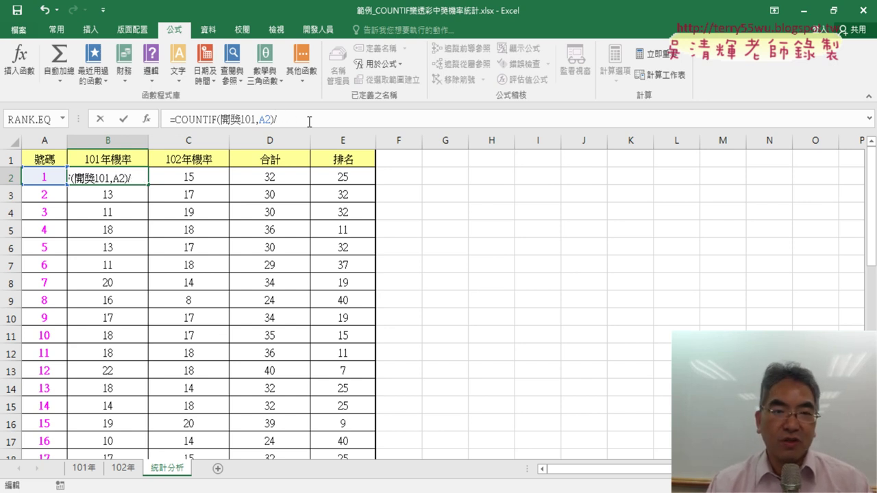
pyautogui.moveTo(174, 120); pyautogui.dragTo(205, 118)
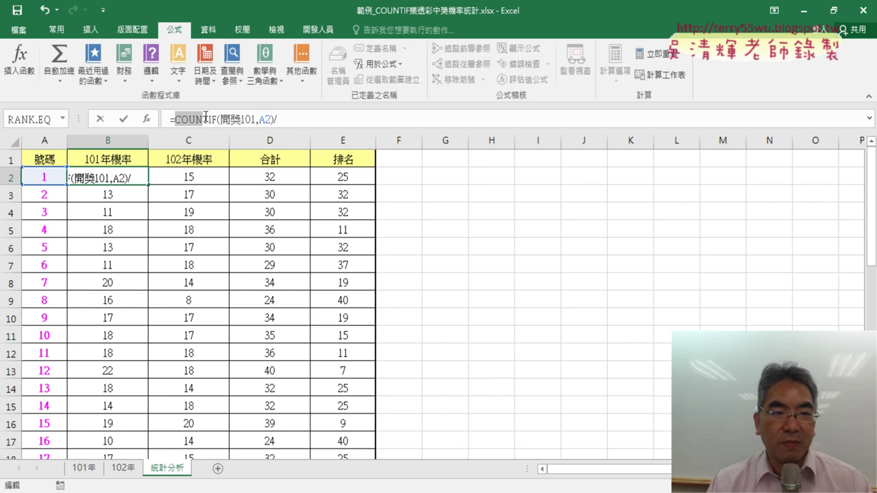
pyautogui.rightClick(226, 120)
pyautogui.click(226, 141)
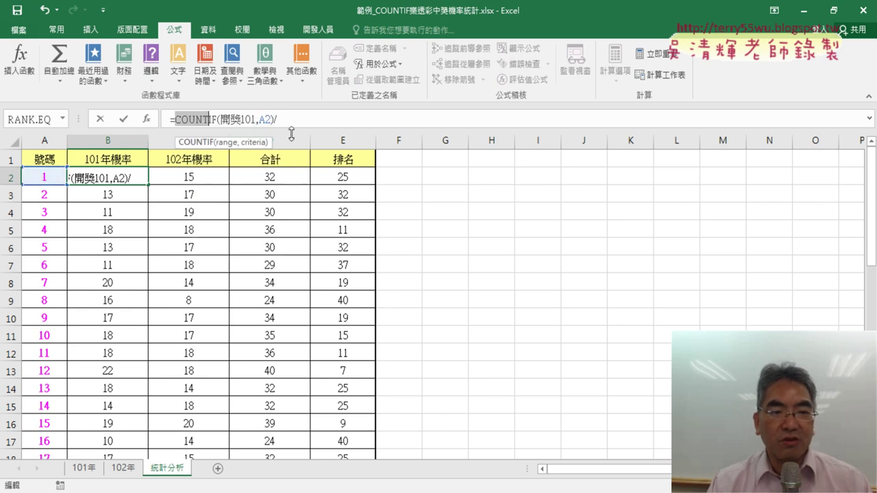
pyautogui.click(306, 120)
pyautogui.hotkey('ctrl', 'v')
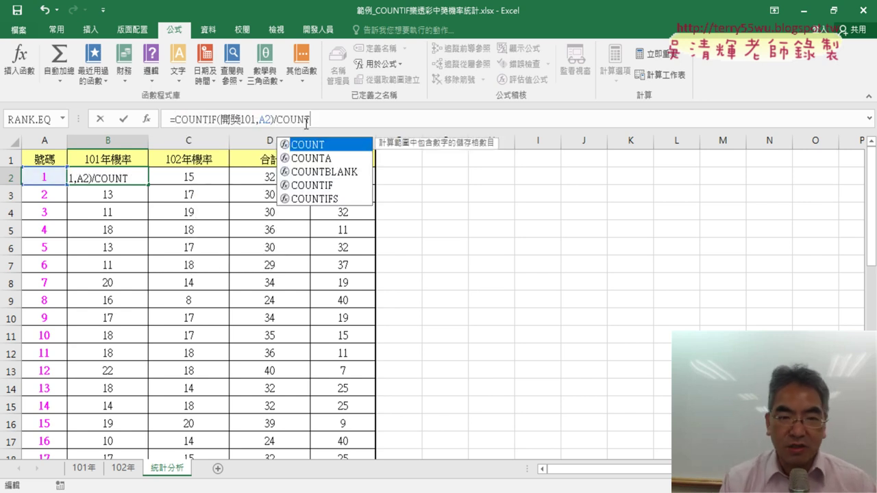
# Complete B2 as =COUNTIF(開獎101,A2)/COUNT(開獎101) using F3, and fill it down column B.
pyautogui.write('(')
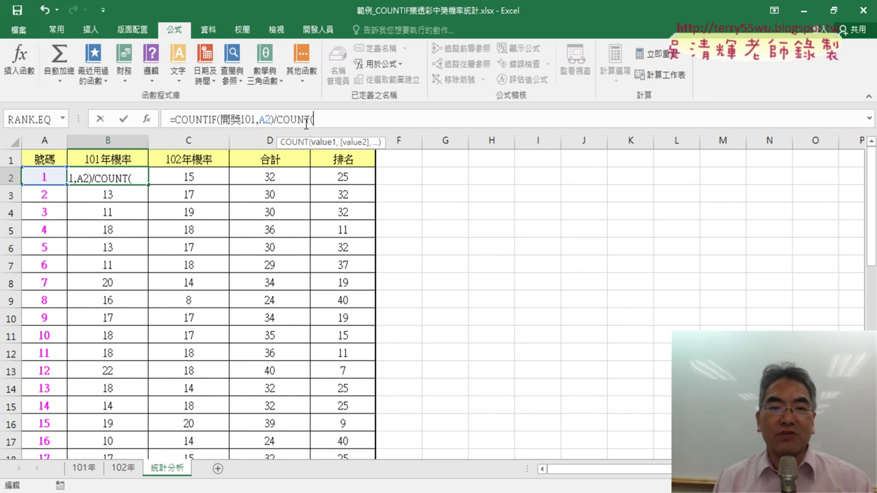
pyautogui.press('F3')
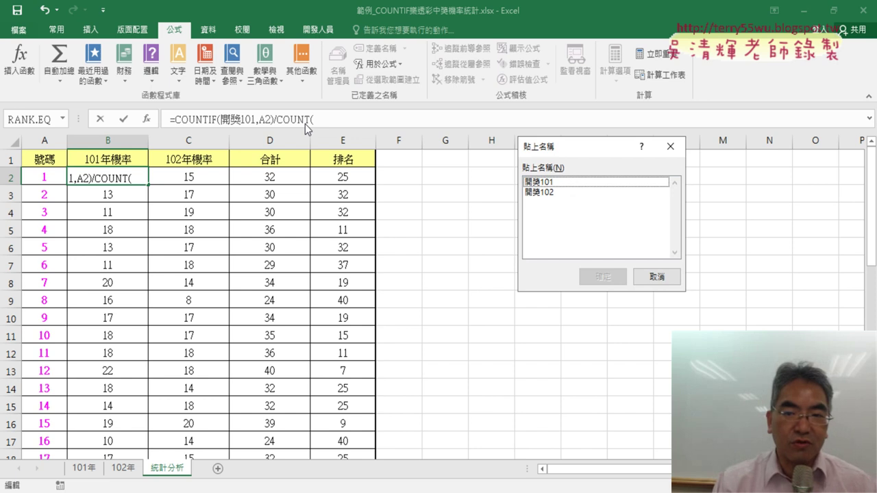
pyautogui.doubleClick(547, 183)
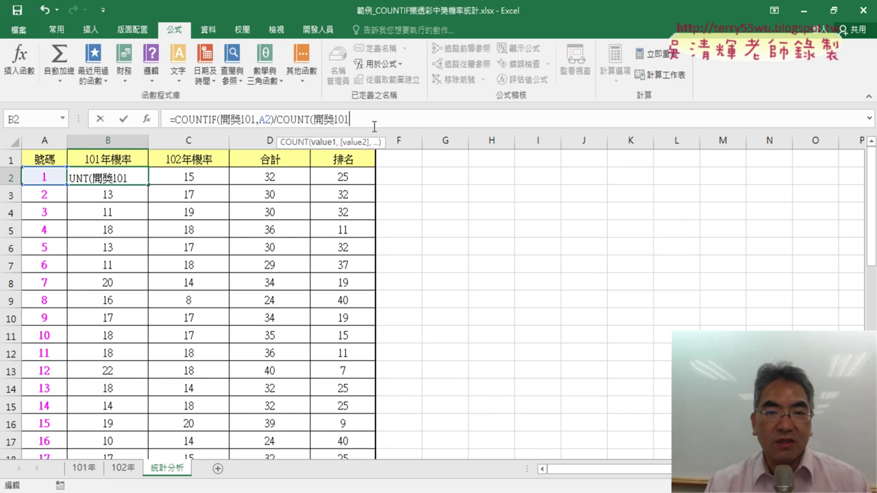
pyautogui.write(')')
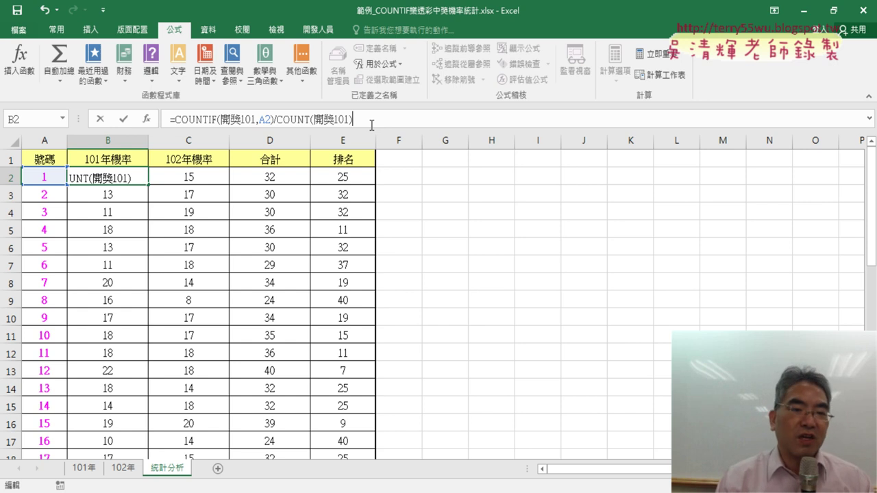
pyautogui.click(125, 122)
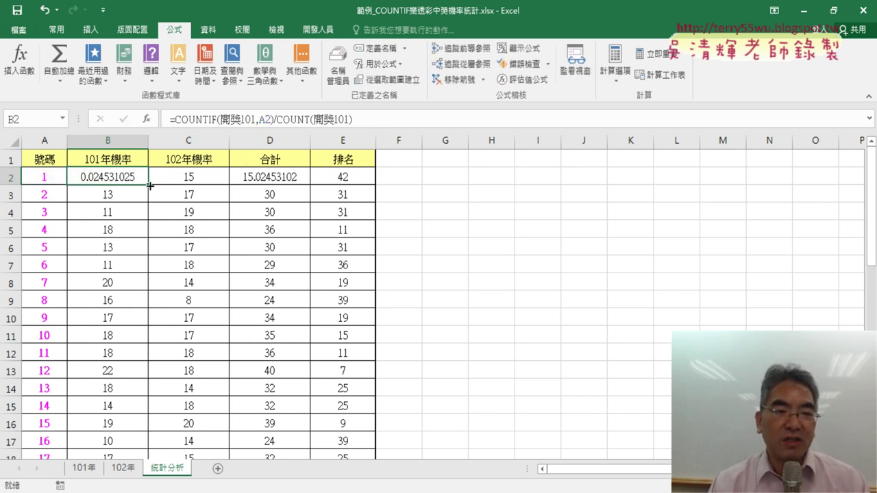
pyautogui.doubleClick(150, 185)
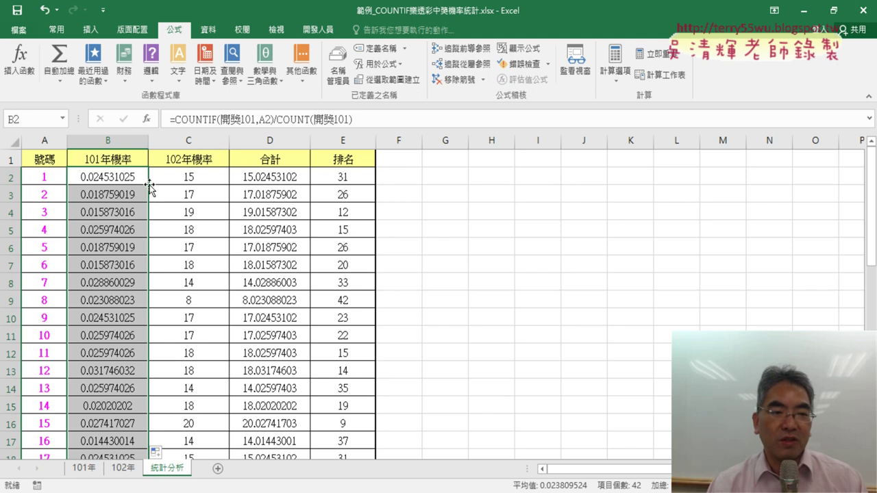
pyautogui.click(181, 180)
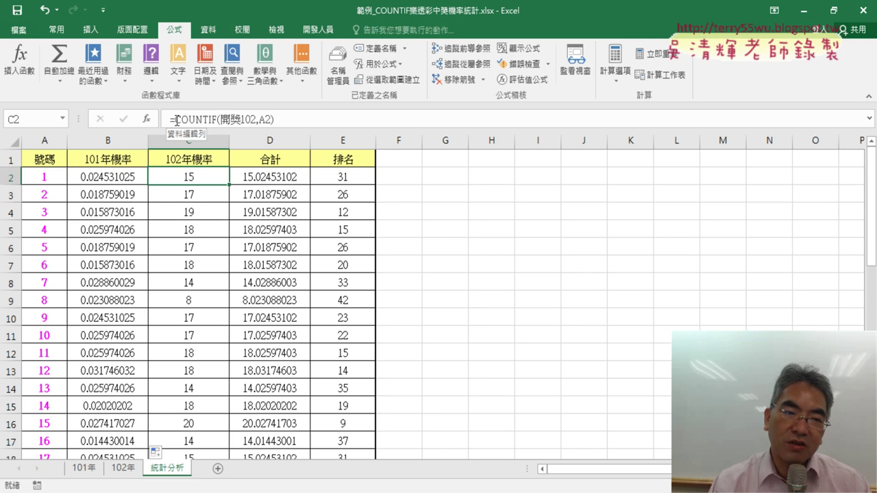
# Rewrite C2 as =COUNTIF(開獎102,A2)/COUNT(開獎102) and fill it down column C.
pyautogui.moveTo(177, 121); pyautogui.dragTo(255, 121)
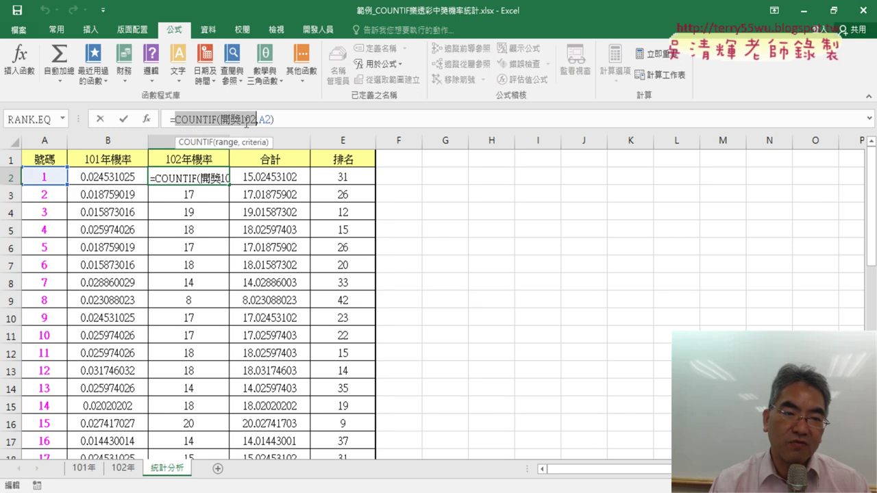
pyautogui.rightClick(246, 122)
pyautogui.click(312, 143)
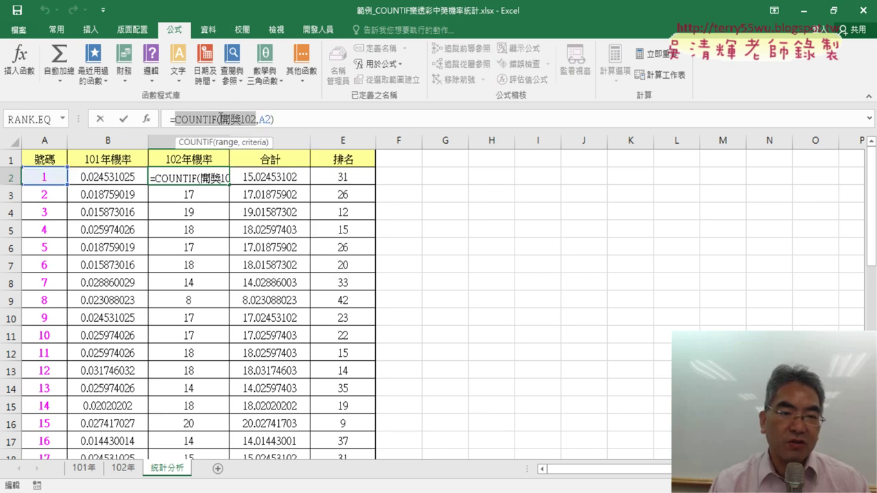
pyautogui.click(285, 120)
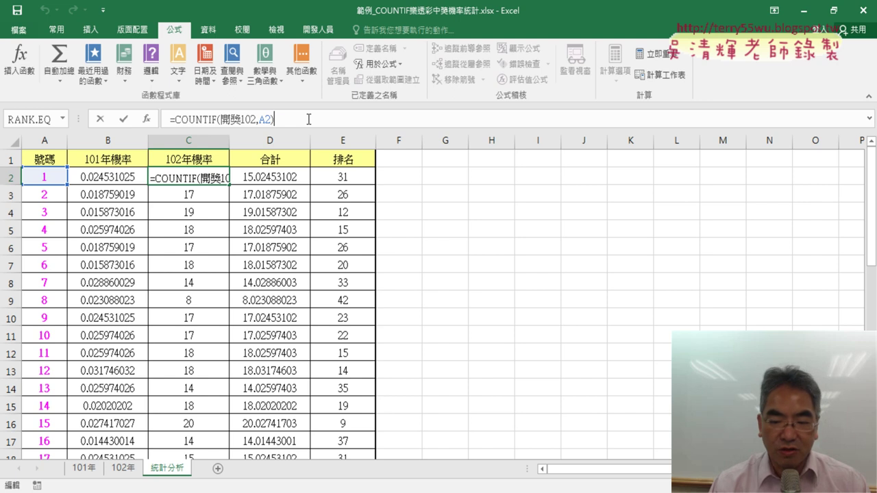
pyautogui.write('/')
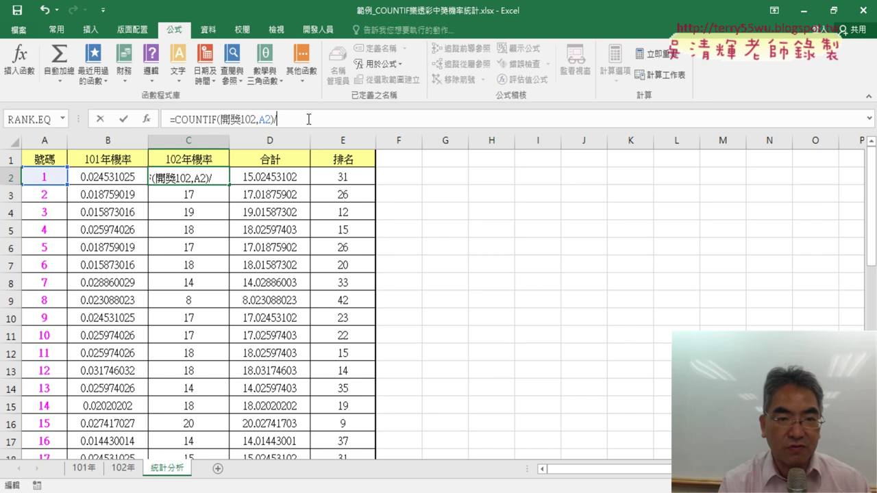
pyautogui.hotkey('ctrl', 'v')
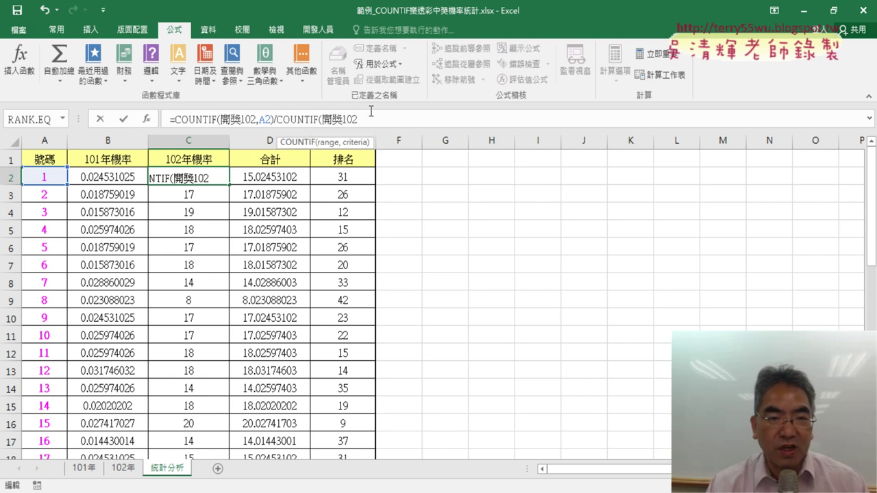
pyautogui.press('Left')
pyautogui.press('Left')
pyautogui.press('Left')
pyautogui.press('BackSpace')
pyautogui.press('BackSpace')
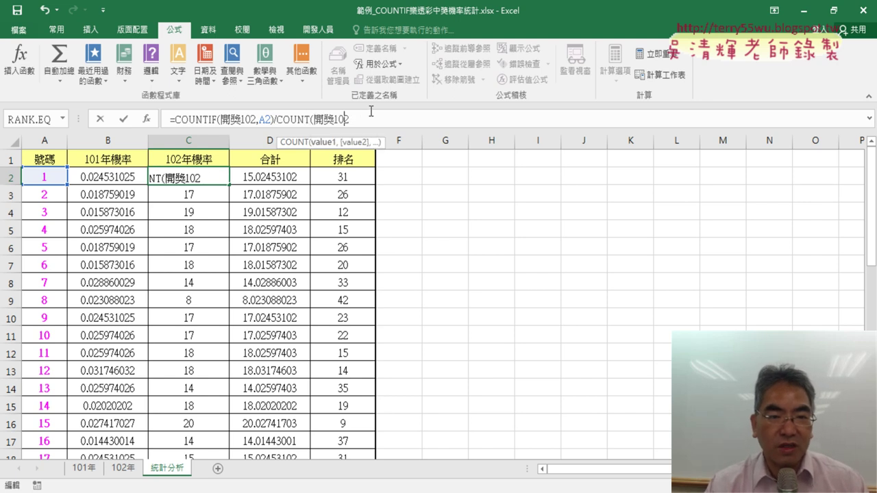
pyautogui.write(')')
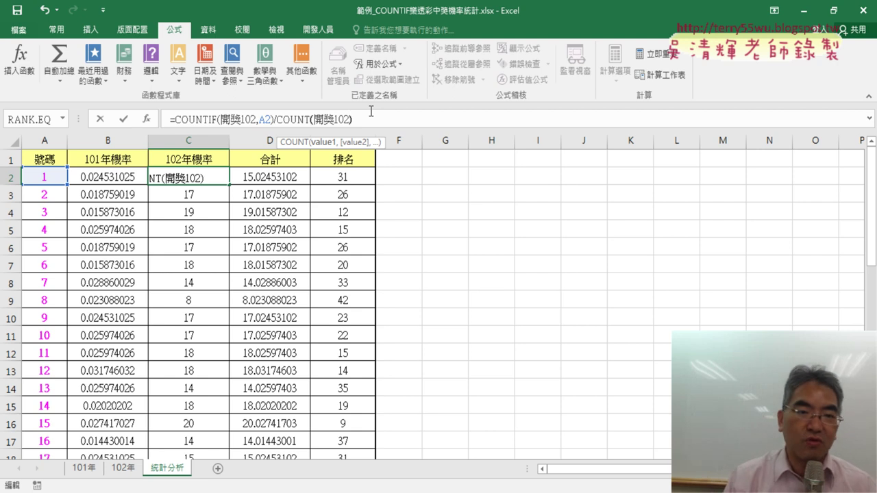
pyautogui.click(126, 120)
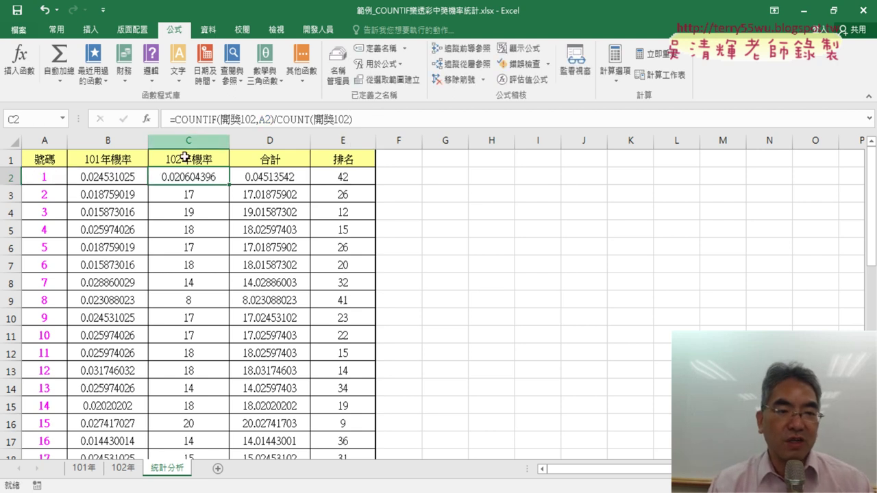
pyautogui.doubleClick(230, 186)
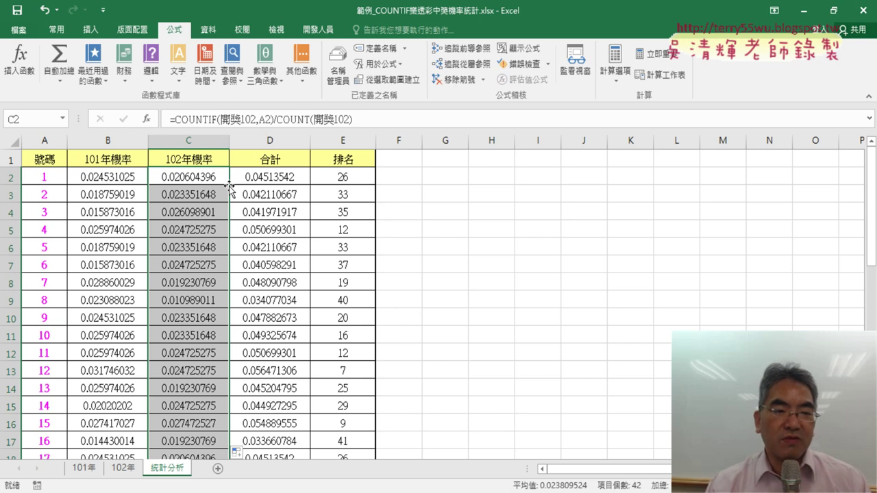
pyautogui.click(127, 176)
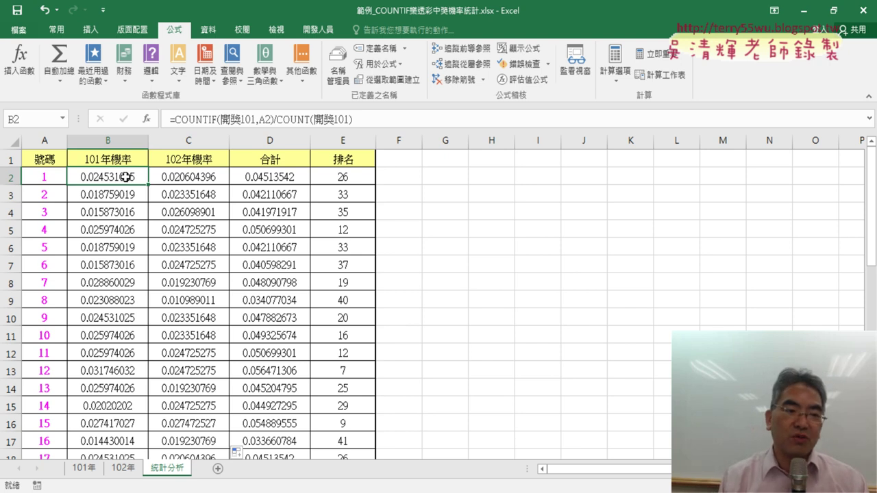
# Trim B2 to four decimal places (0.0245) and fill that format down column B.
pyautogui.click(56, 30)
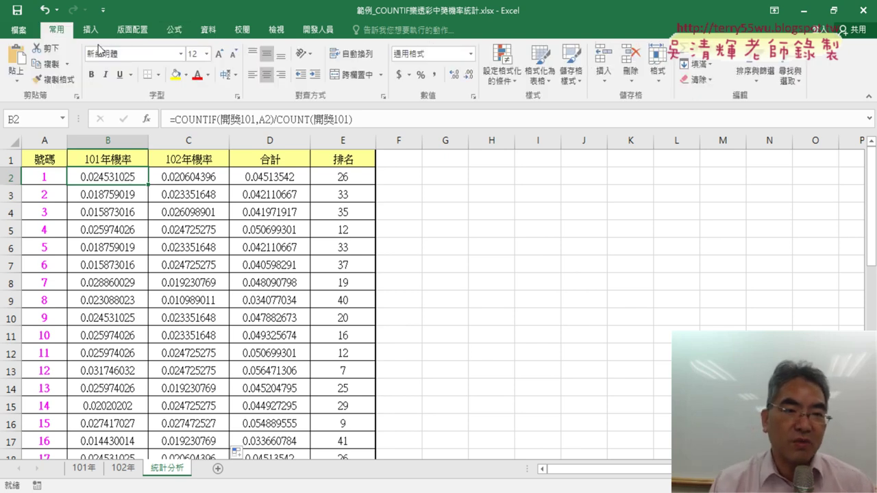
pyautogui.click(468, 74)
pyautogui.click(468, 74)
pyautogui.click(465, 80)
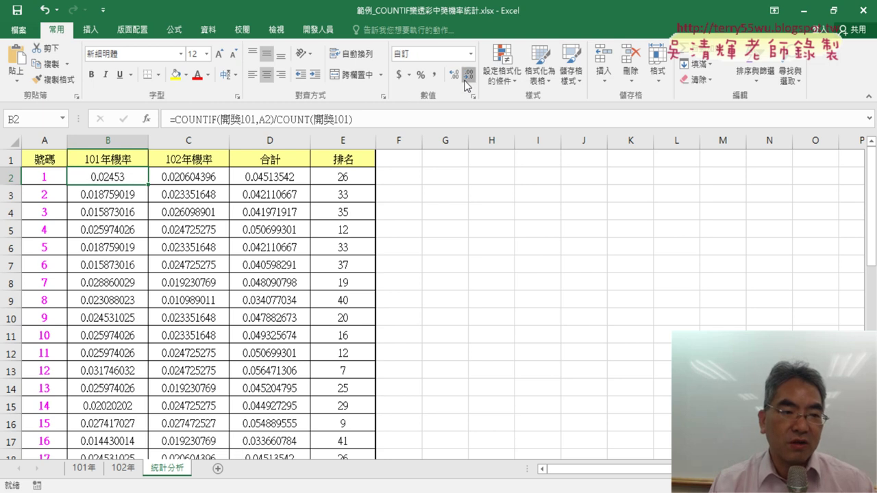
pyautogui.click(464, 80)
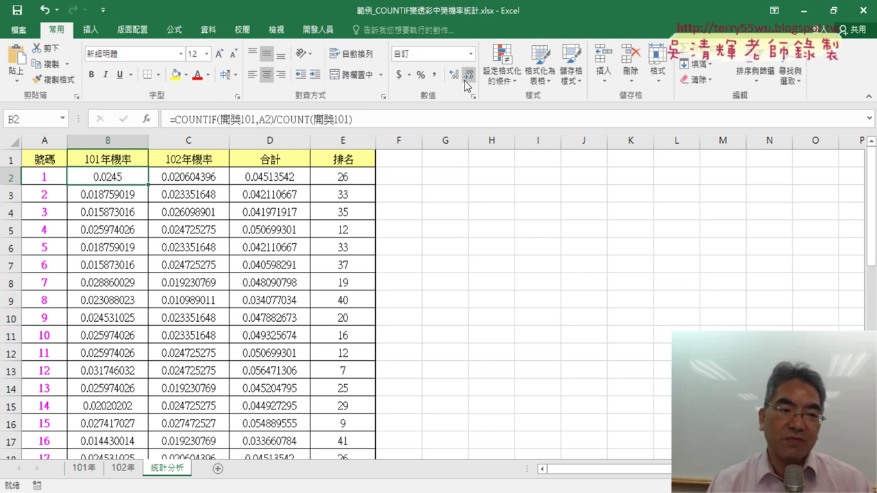
pyautogui.doubleClick(148, 185)
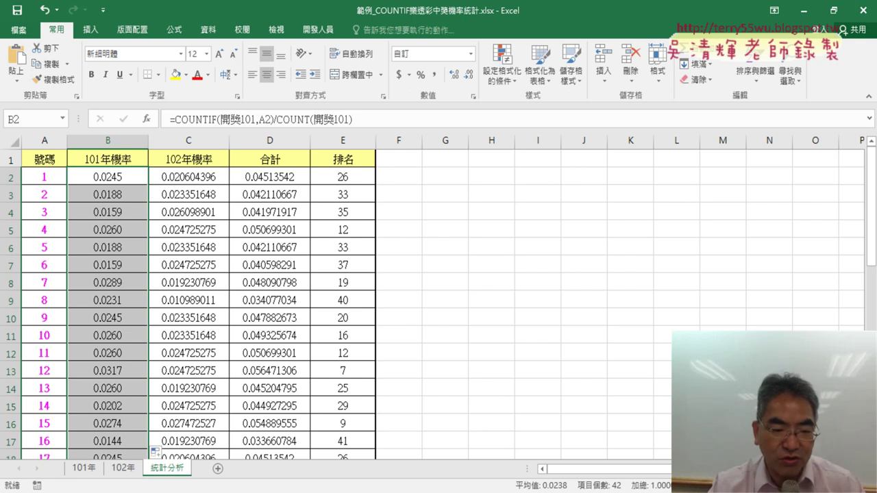
pyautogui.hotkey('alt', 'Tab')
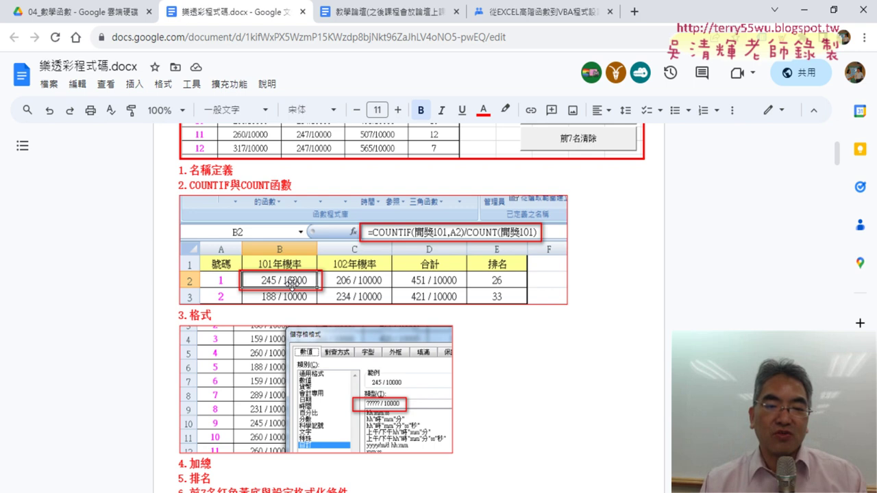
pyautogui.click(812, 17)
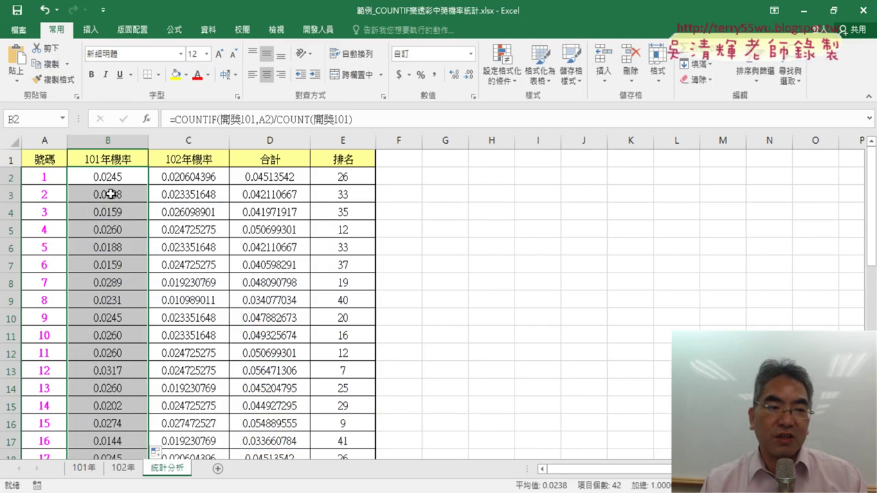
# In B2's Format Cells, pick the fraction type over 100 and view its custom code # ??/100.
pyautogui.click(121, 176)
pyautogui.rightClick(126, 177)
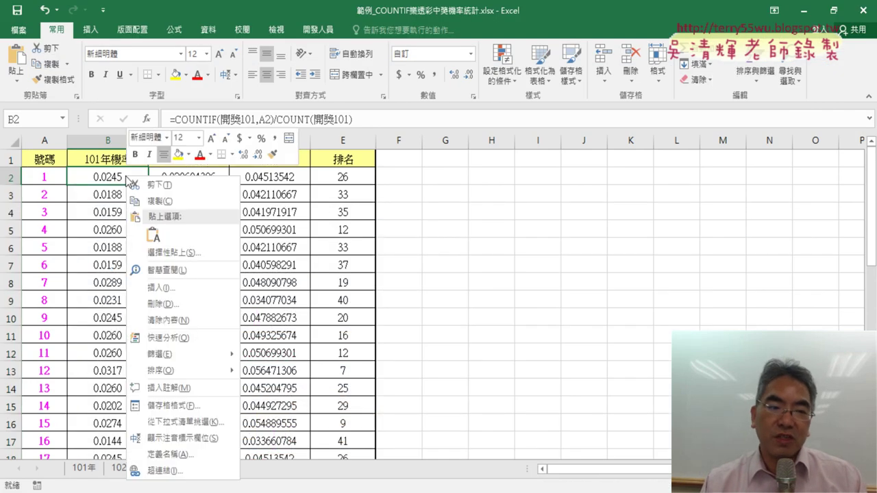
pyautogui.click(167, 403)
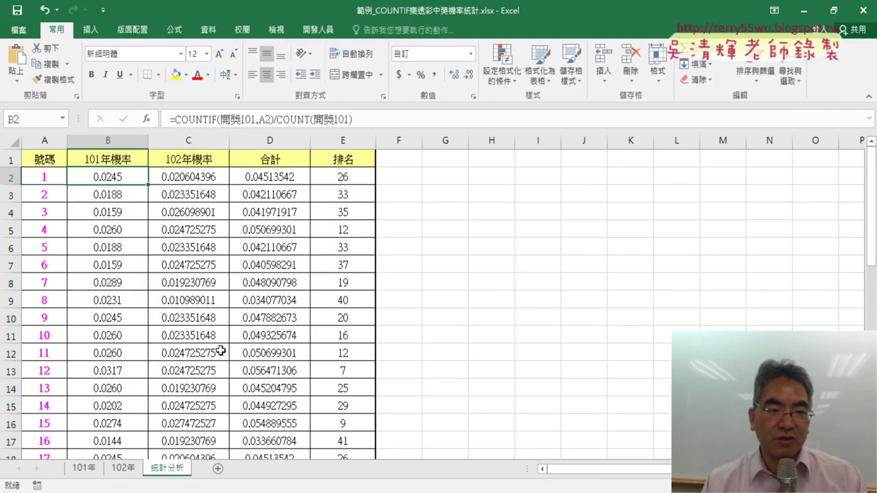
pyautogui.moveTo(205, 136); pyautogui.dragTo(388, 103)
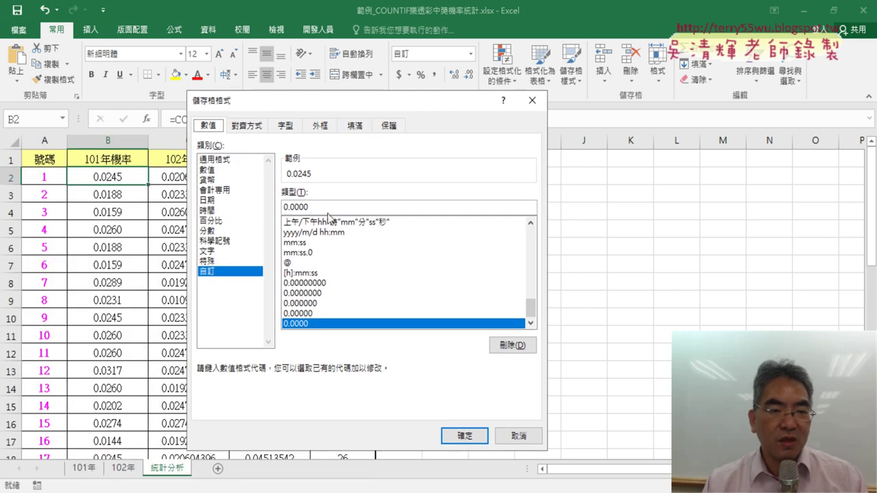
pyautogui.click(220, 232)
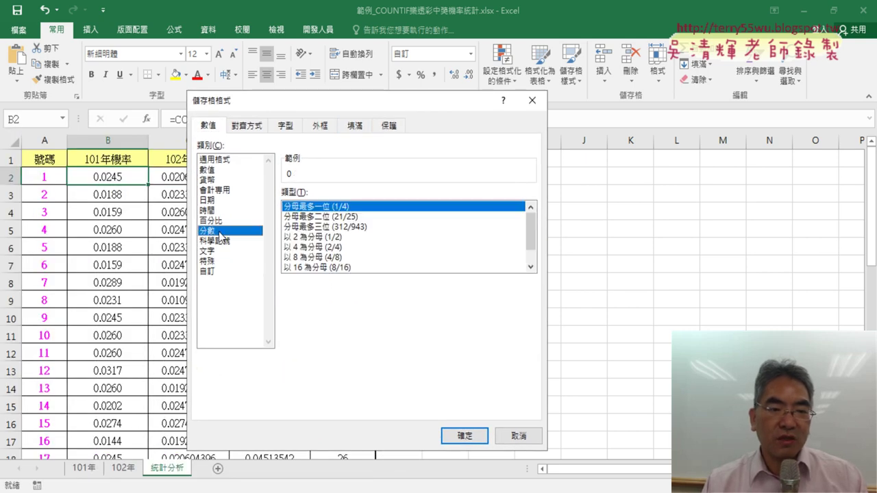
pyautogui.click(530, 268)
pyautogui.click(531, 267)
pyautogui.click(331, 248)
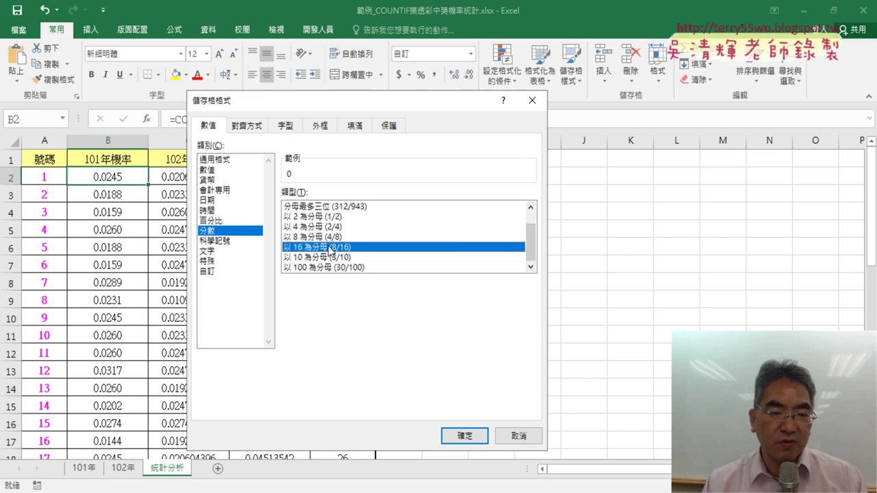
pyautogui.click(330, 258)
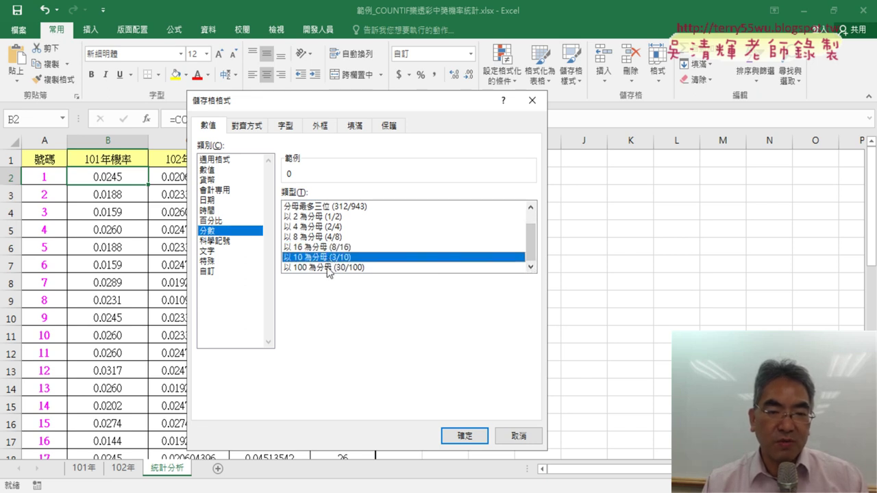
pyautogui.click(328, 268)
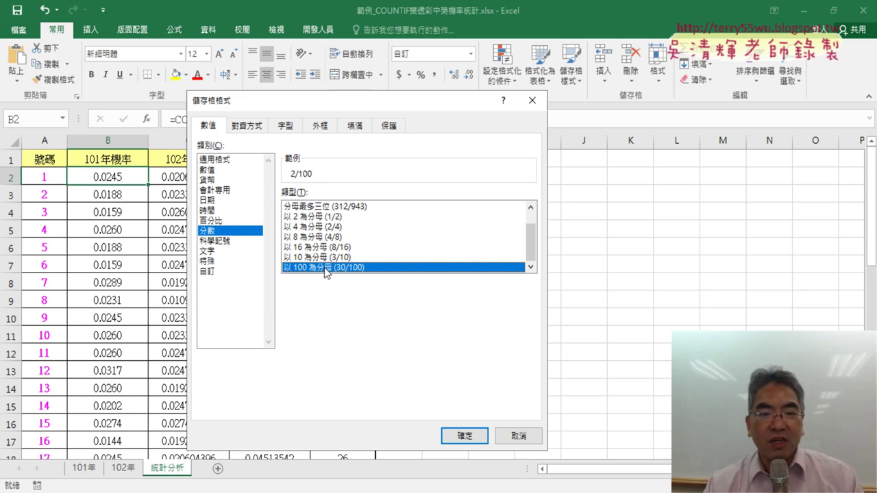
pyautogui.click(213, 272)
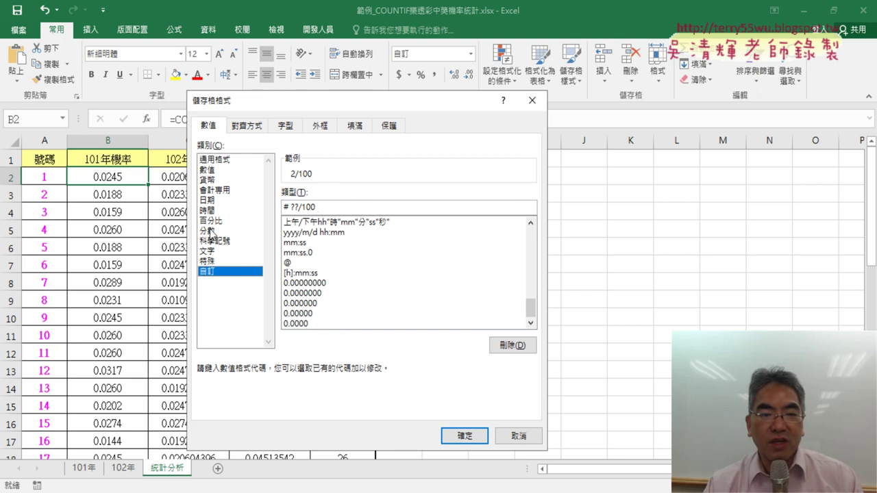
# Change the custom code to # ??/10000 and fill that format down column B (245/10000).
pyautogui.moveTo(313, 207); pyautogui.dragTo(268, 205)
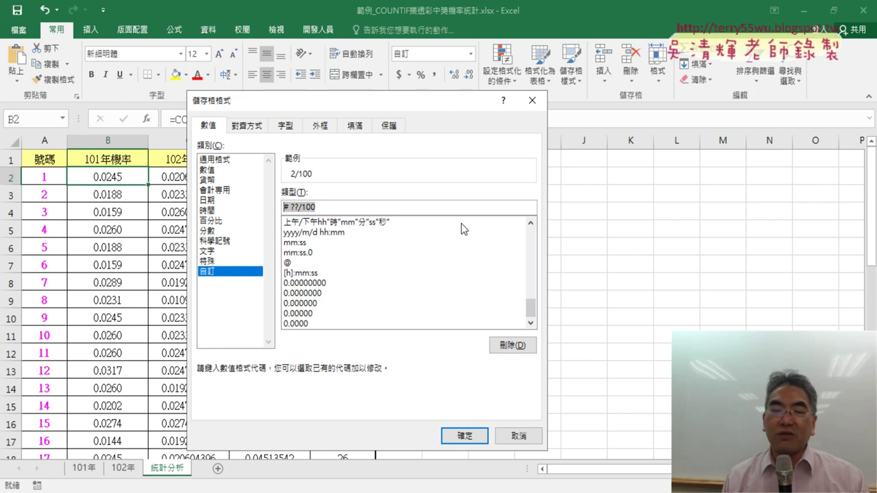
pyautogui.press('Right')
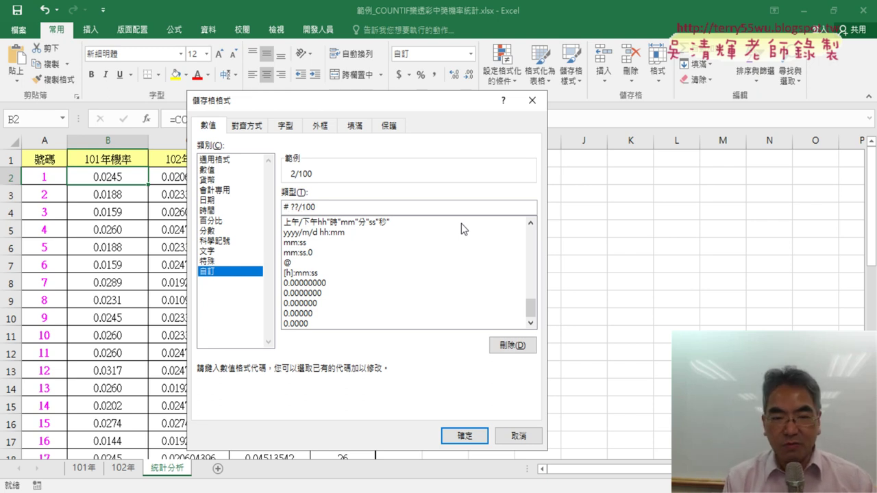
pyautogui.press('Left')
pyautogui.hotkey('shift', 'End')
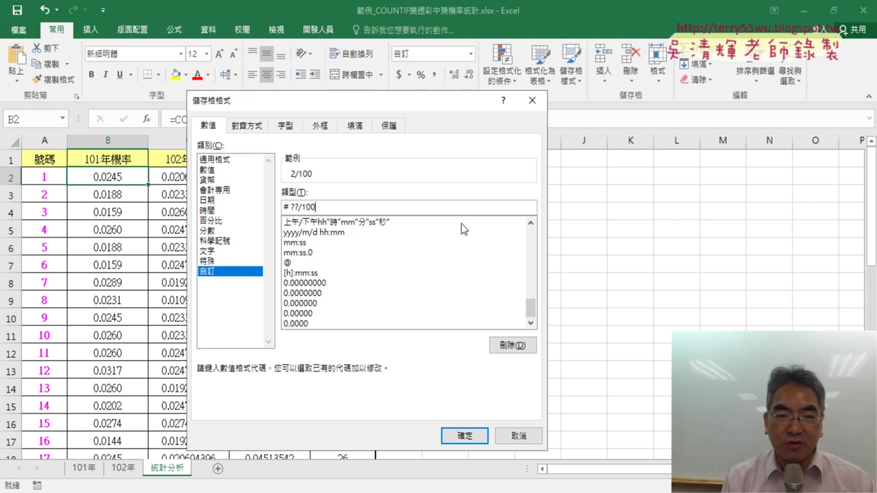
pyautogui.write('0')
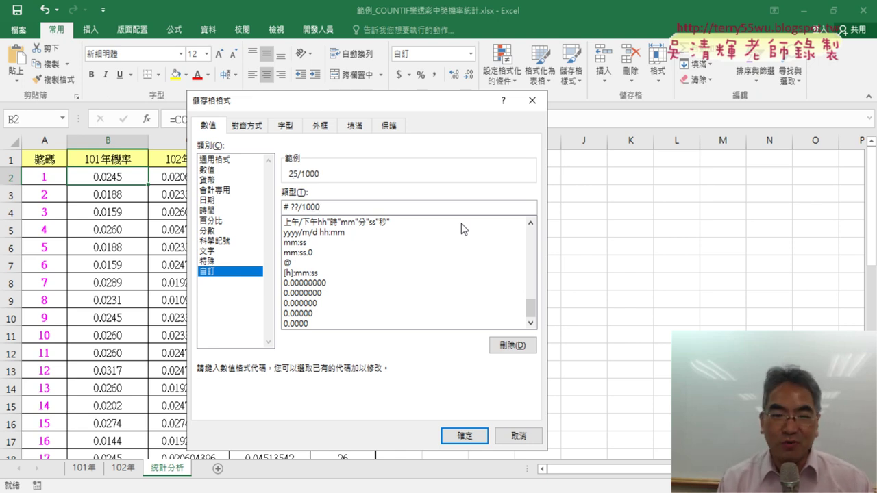
pyautogui.write('0')
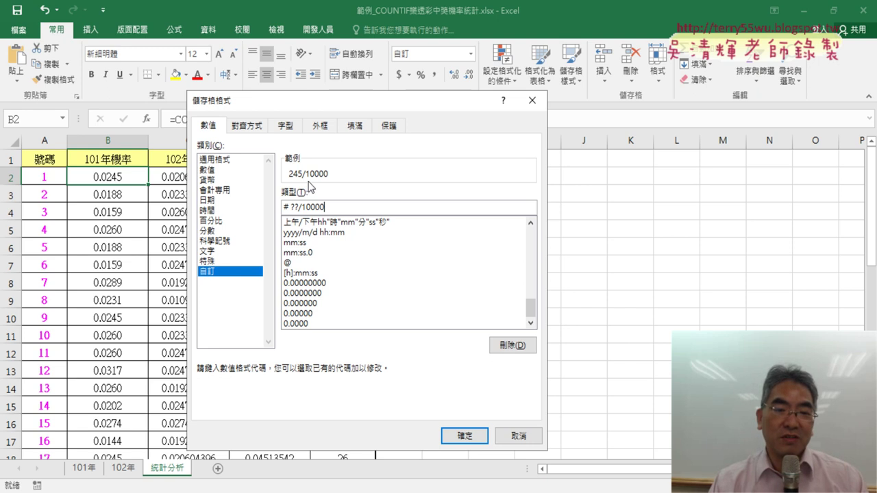
pyautogui.click(464, 437)
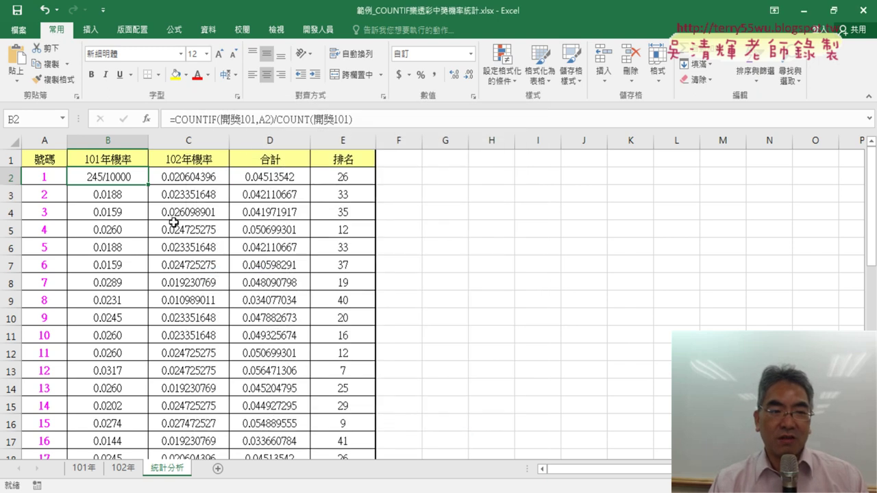
pyautogui.doubleClick(148, 184)
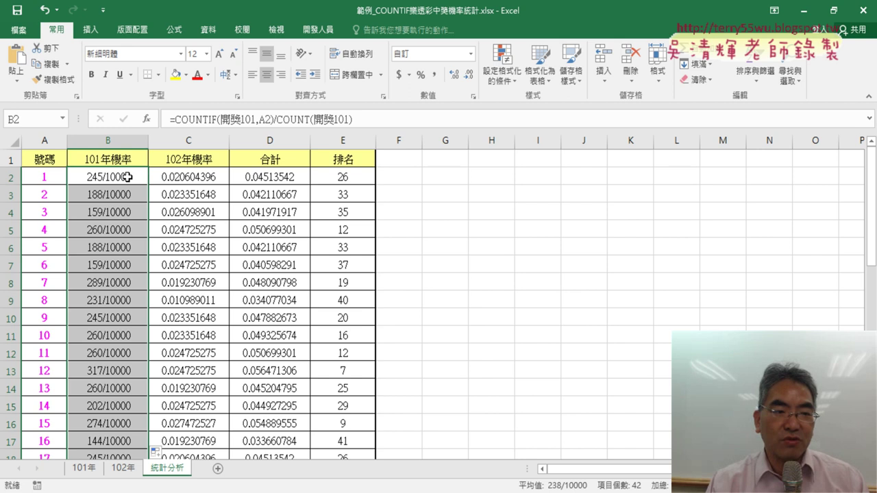
pyautogui.click(126, 177)
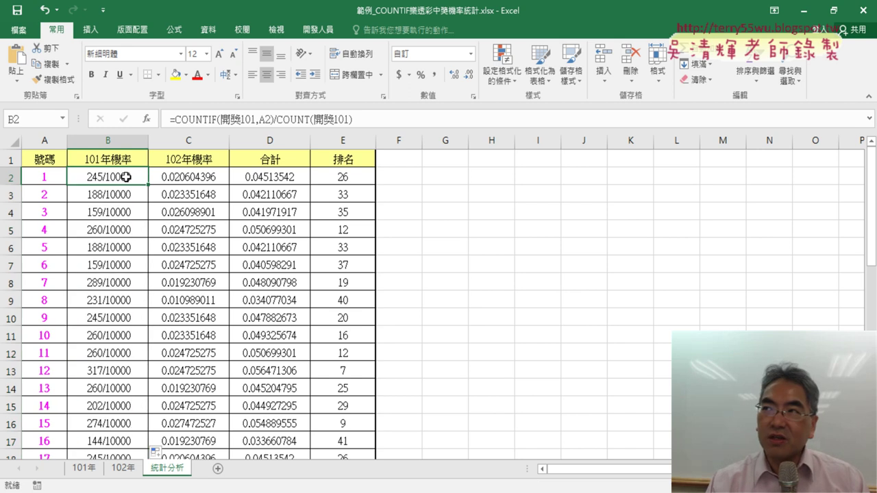
# Copy B2's over-10000 fraction format to C2 with Format Painter and fill column C down.
pyautogui.rightClick(191, 180)
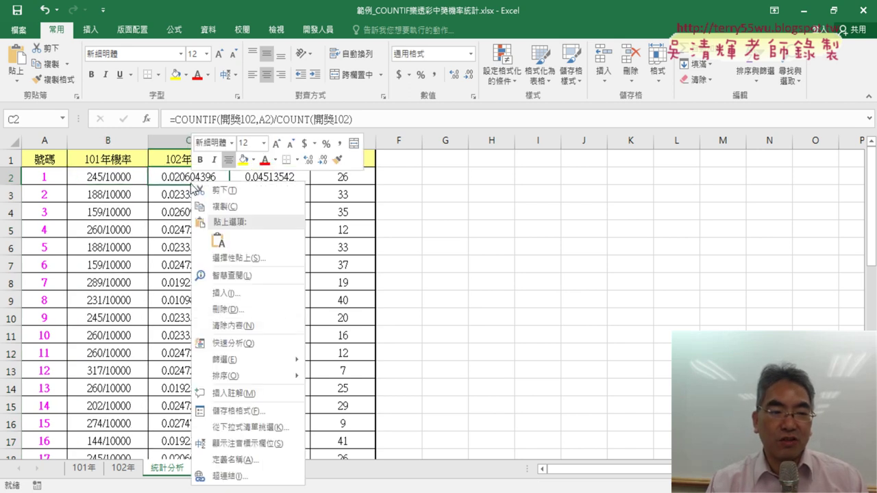
pyautogui.click(234, 411)
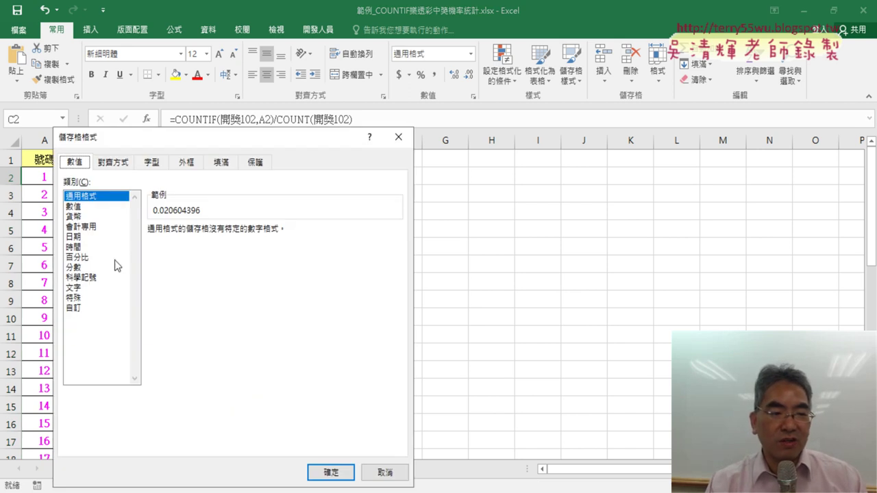
pyautogui.click(83, 267)
pyautogui.click(384, 473)
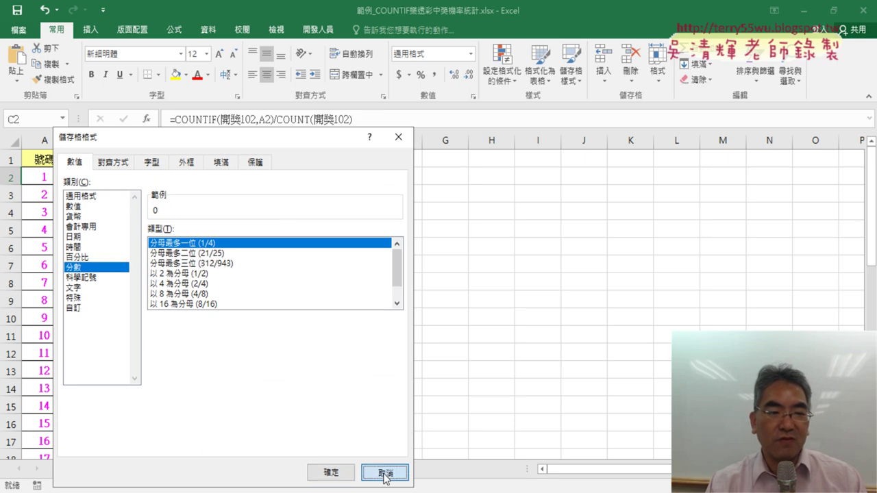
pyautogui.click(109, 177)
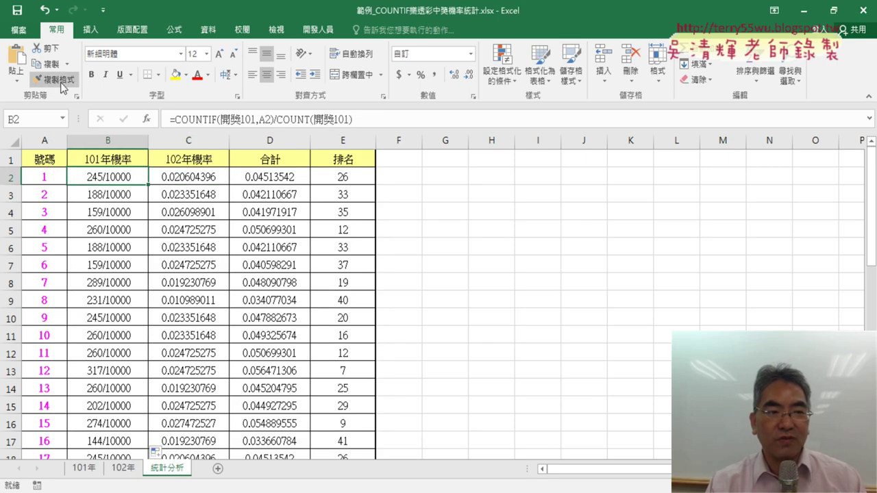
pyautogui.click(61, 81)
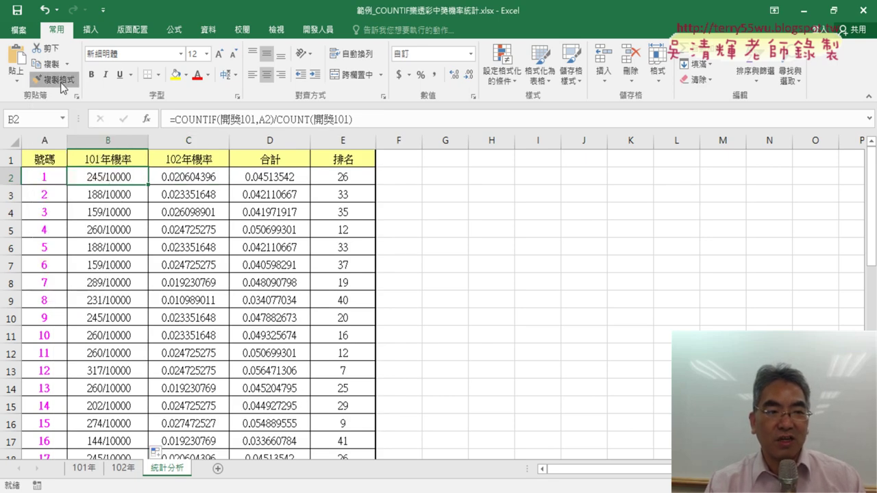
pyautogui.click(206, 177)
pyautogui.click(106, 177)
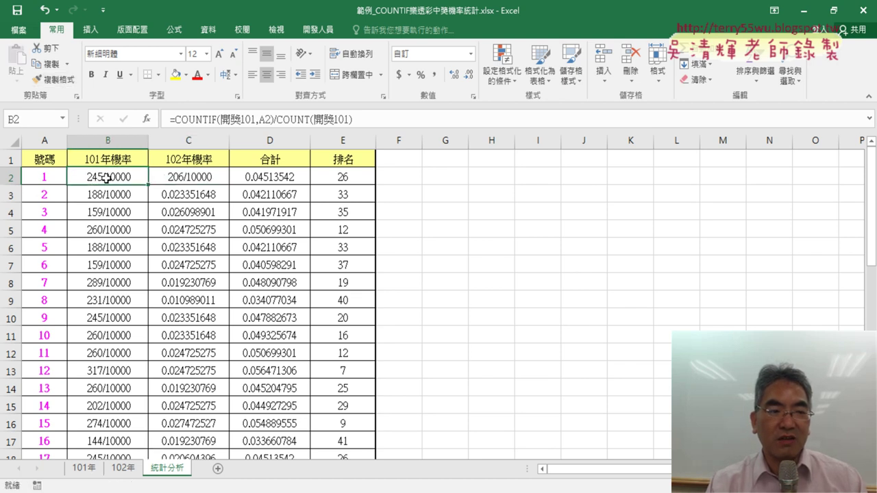
pyautogui.click(182, 176)
pyautogui.doubleClick(230, 184)
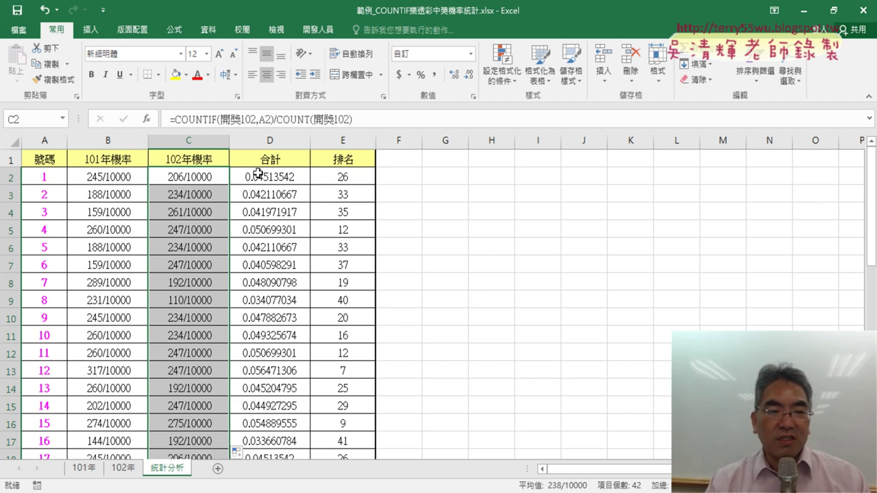
# Apply the same over-10000 format to total cell D2 and fill column D down (451/10000).
pyautogui.click(288, 177)
pyautogui.click(180, 176)
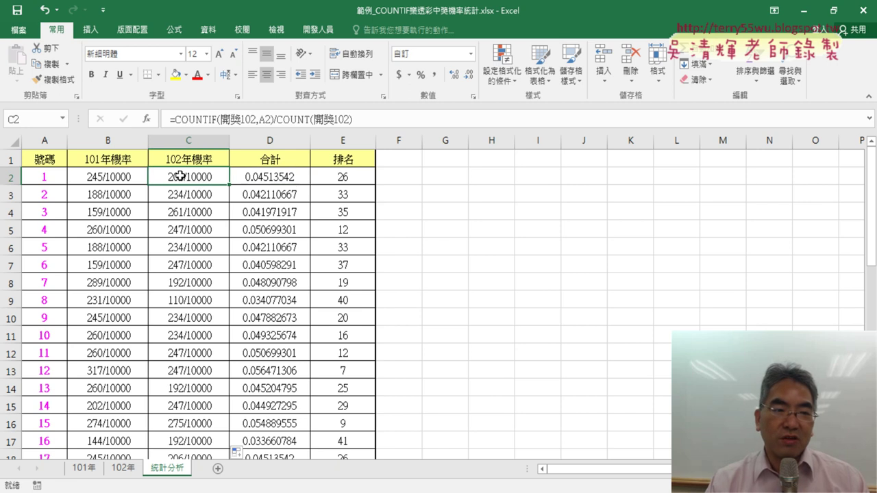
pyautogui.click(54, 80)
pyautogui.click(283, 177)
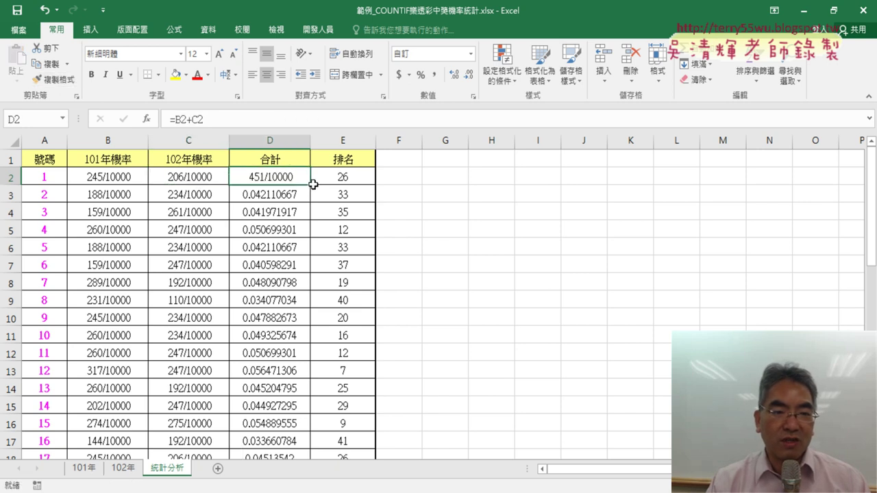
pyautogui.doubleClick(310, 185)
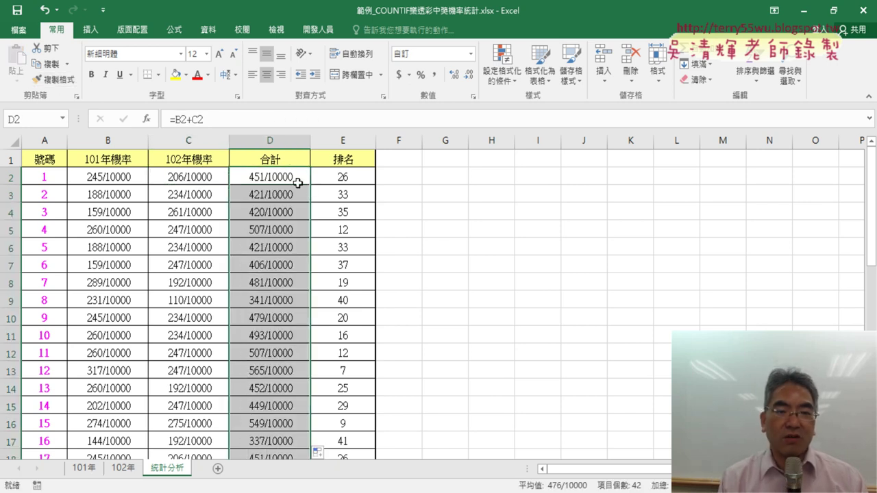
pyautogui.click(351, 177)
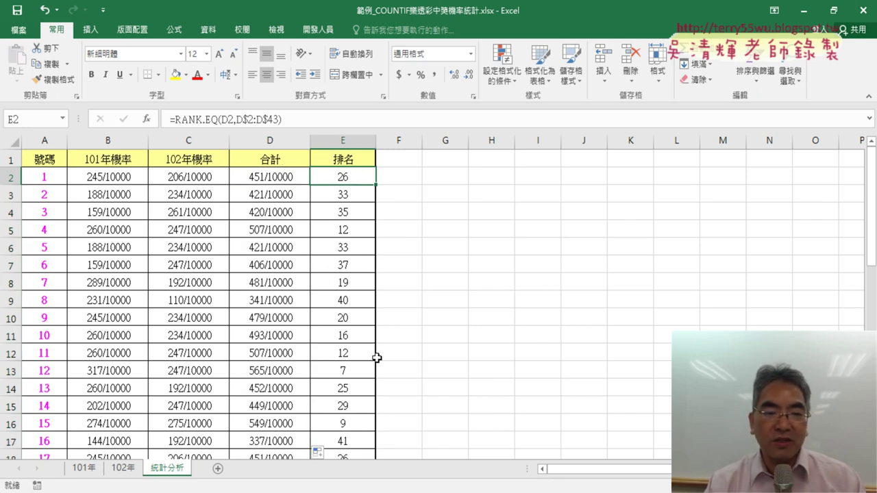
pyautogui.click(105, 181)
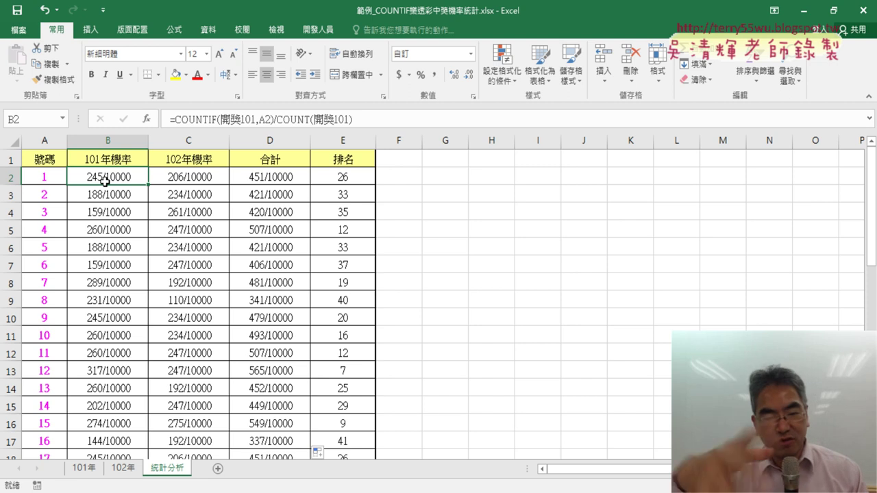
pyautogui.scroll(-1, 370, 274)
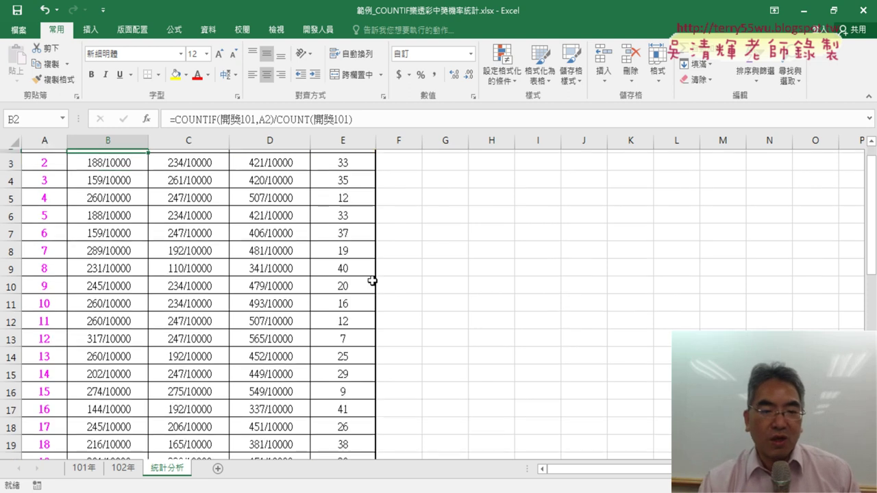
pyautogui.scroll(-2, 372, 279)
pyautogui.scroll(3, 372, 261)
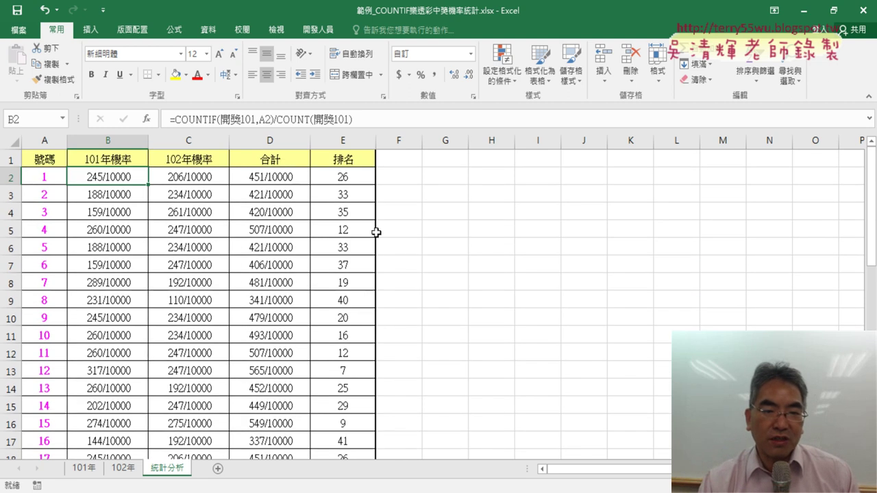
pyautogui.click(344, 142)
pyautogui.click(350, 159)
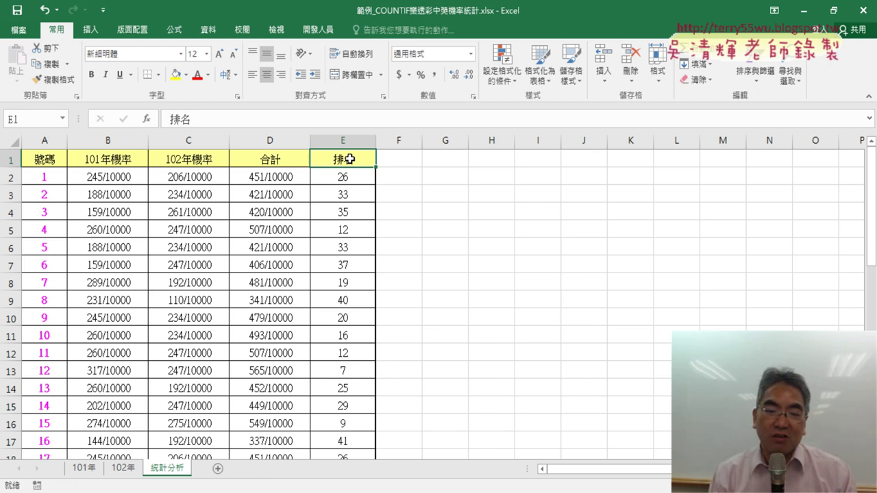
pyautogui.scroll(-2, 329, 240)
pyautogui.scroll(-1, 376, 312)
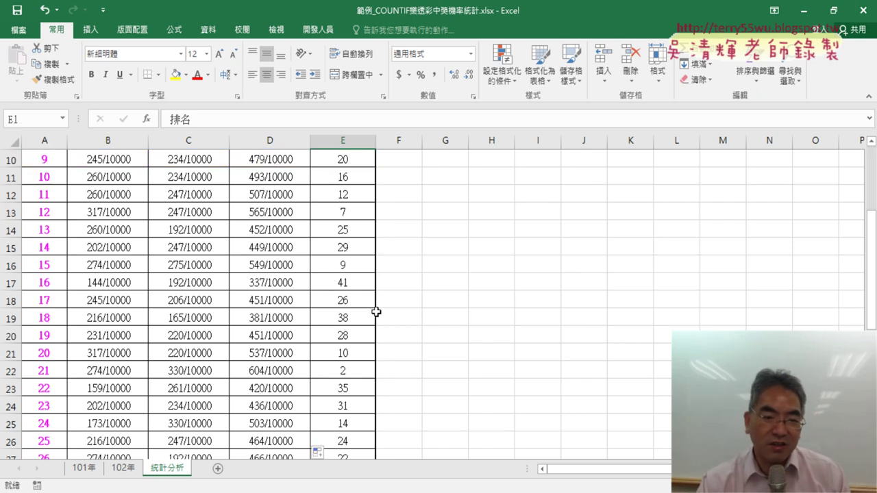
pyautogui.scroll(-1, 376, 312)
pyautogui.scroll(-1, 378, 319)
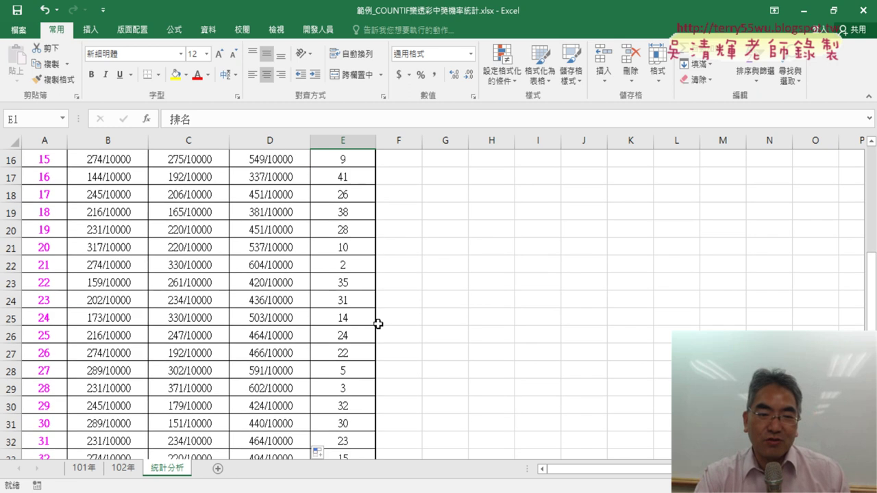
pyautogui.click(354, 267)
pyautogui.click(53, 265)
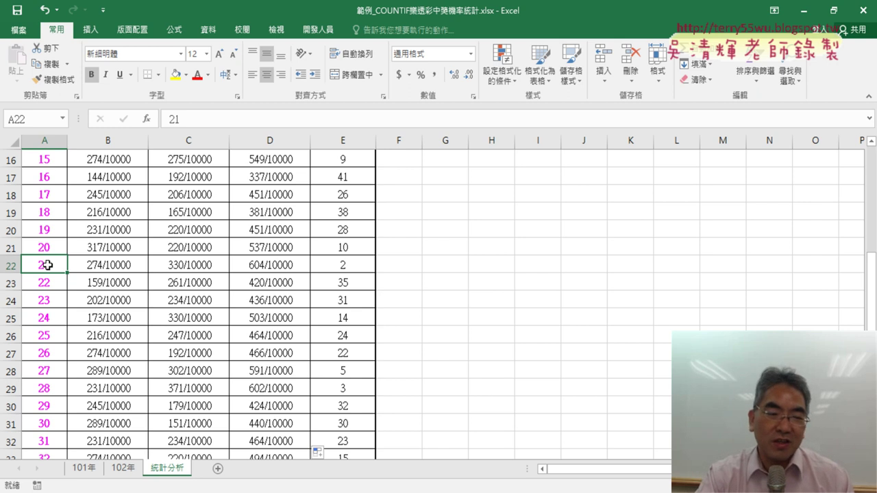
pyautogui.scroll(5, 48, 264)
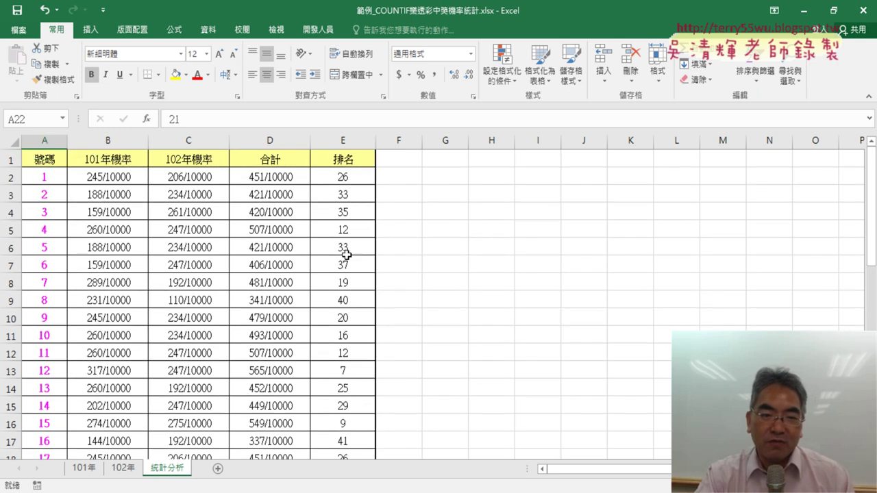
pyautogui.scroll(-2, 347, 255)
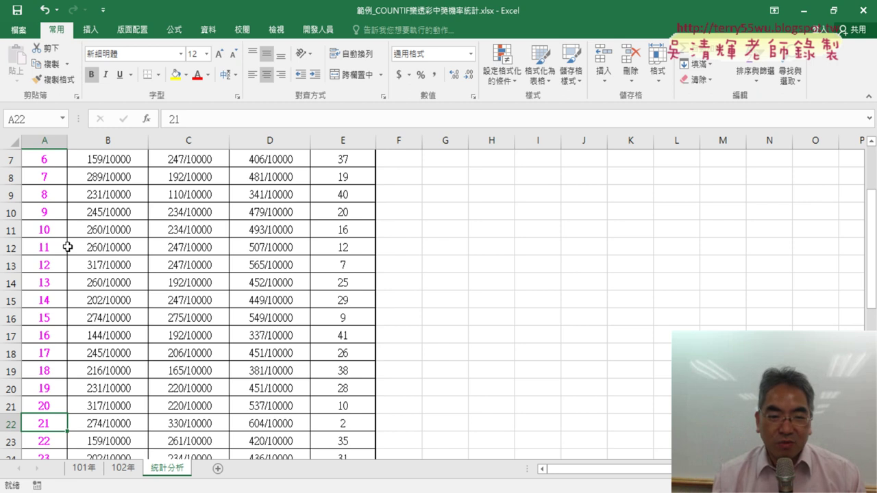
pyautogui.click(370, 423)
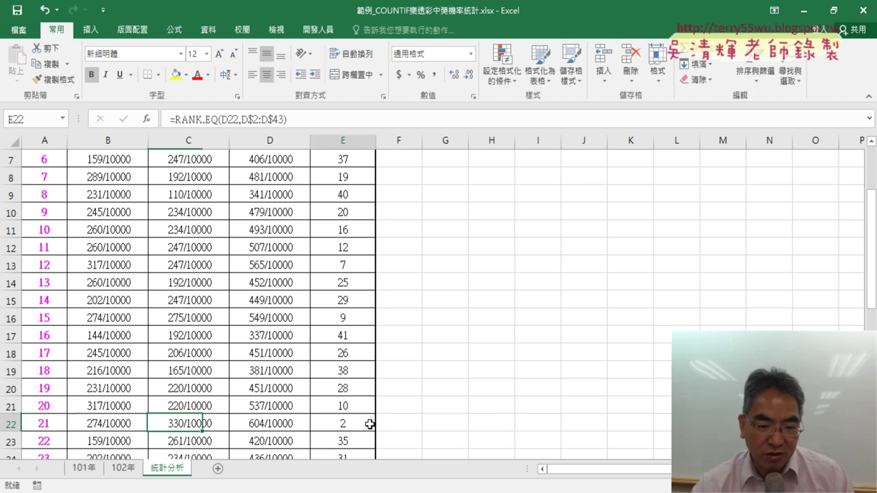
pyautogui.scroll(2, 370, 424)
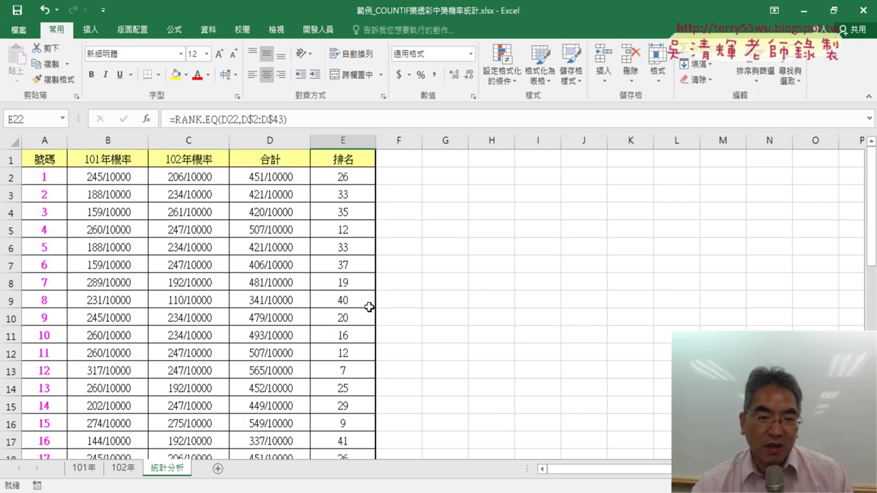
pyautogui.click(350, 139)
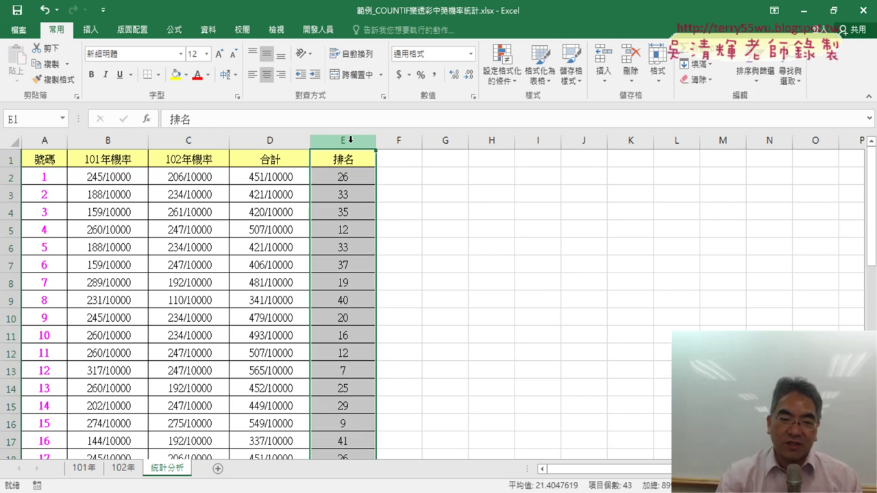
pyautogui.click(346, 372)
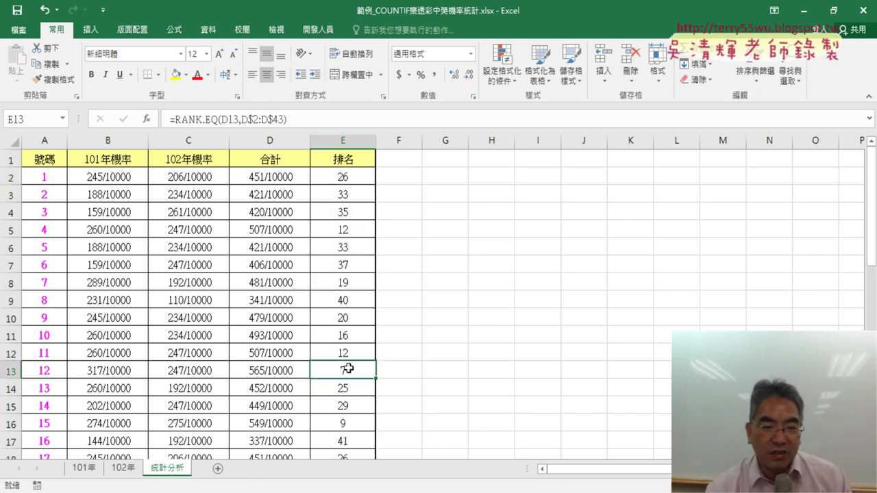
pyautogui.click(41, 375)
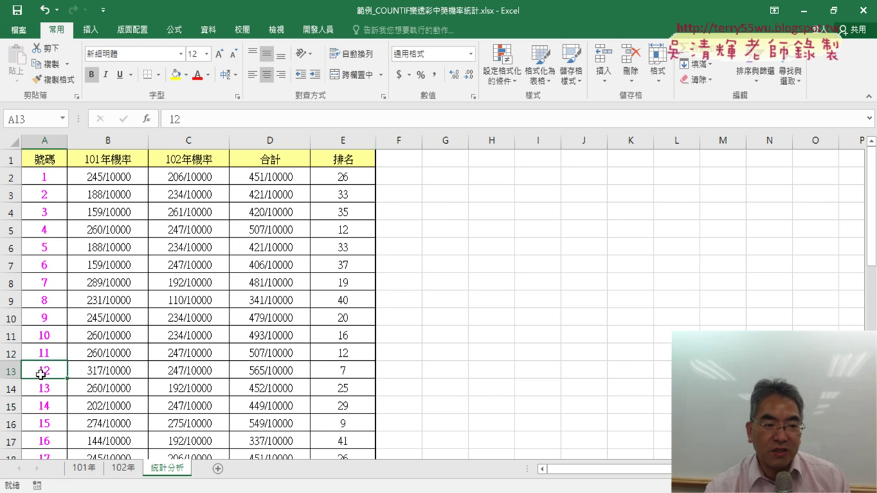
pyautogui.click(175, 75)
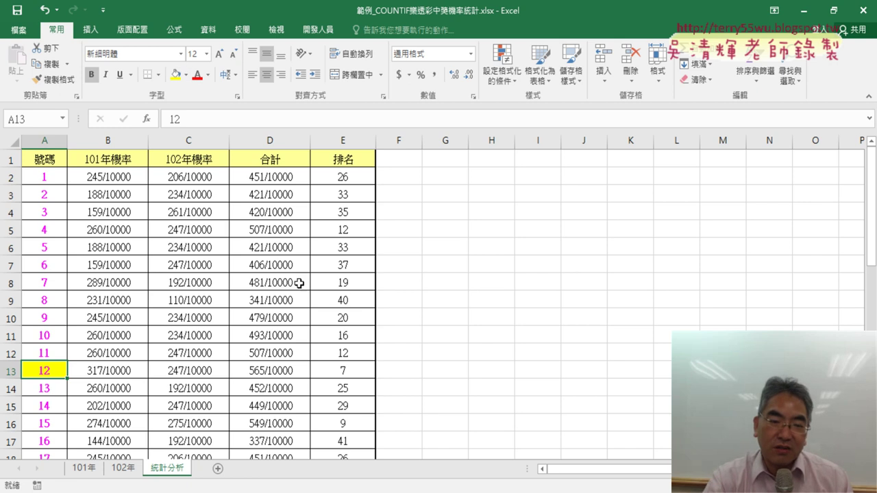
pyautogui.click(346, 142)
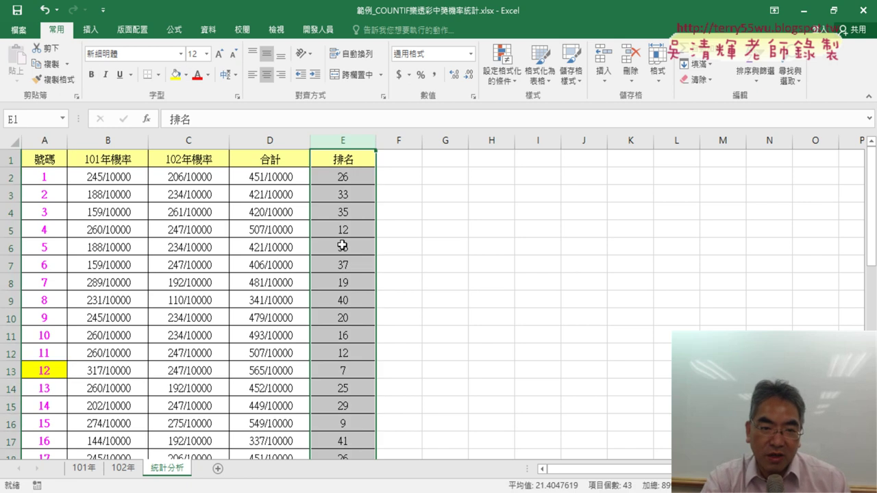
pyautogui.click(347, 182)
pyautogui.click(346, 372)
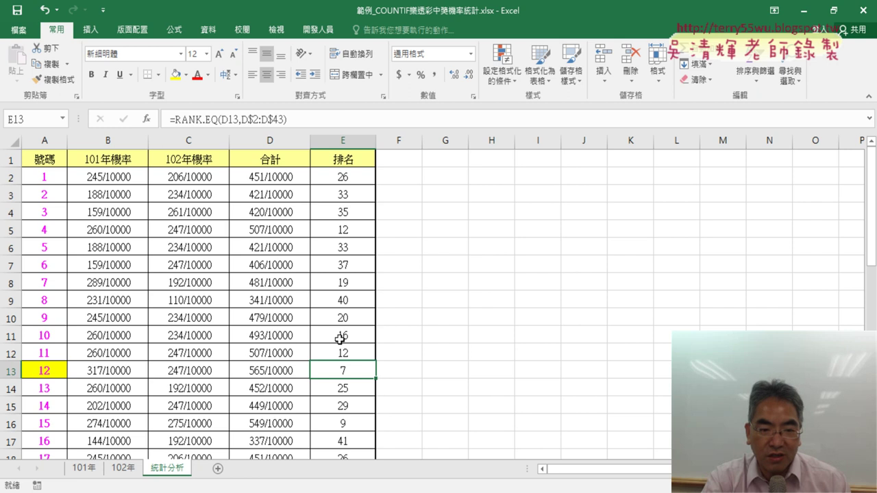
pyautogui.scroll(-1, 340, 339)
pyautogui.scroll(-2, 343, 336)
pyautogui.scroll(-1, 355, 331)
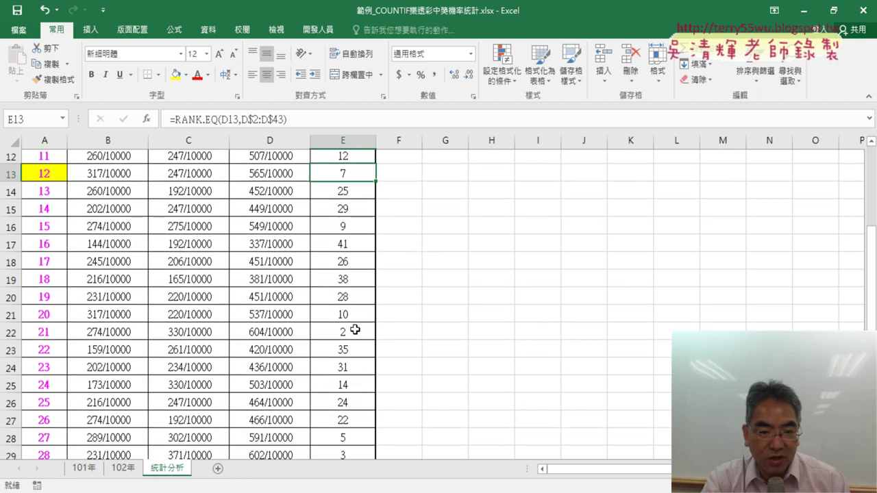
pyautogui.scroll(-1, 355, 330)
pyautogui.click(356, 320)
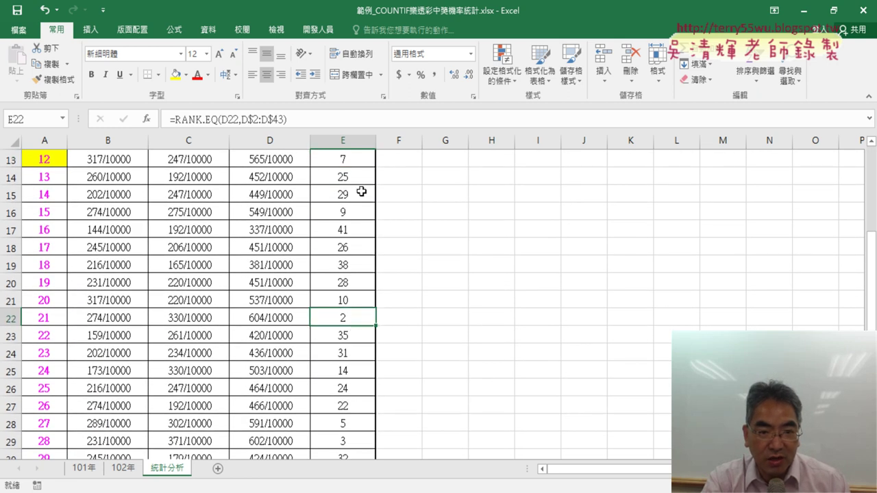
pyautogui.click(353, 147)
pyautogui.click(355, 319)
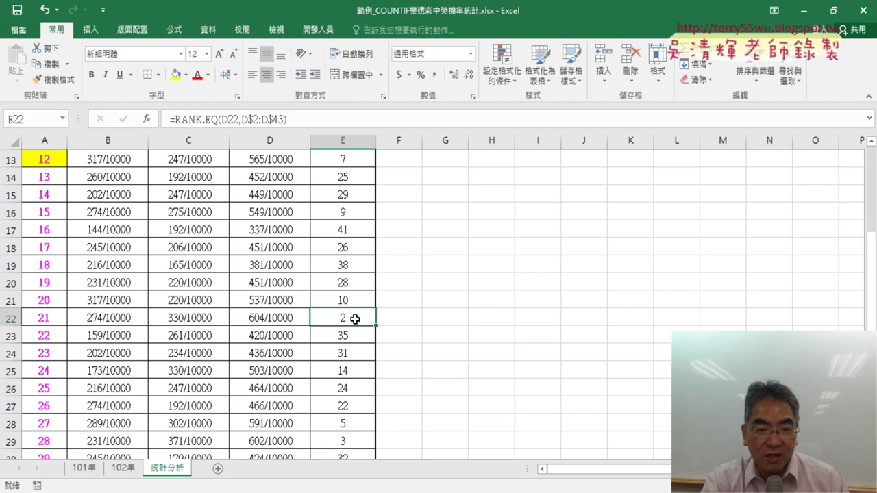
pyautogui.click(50, 322)
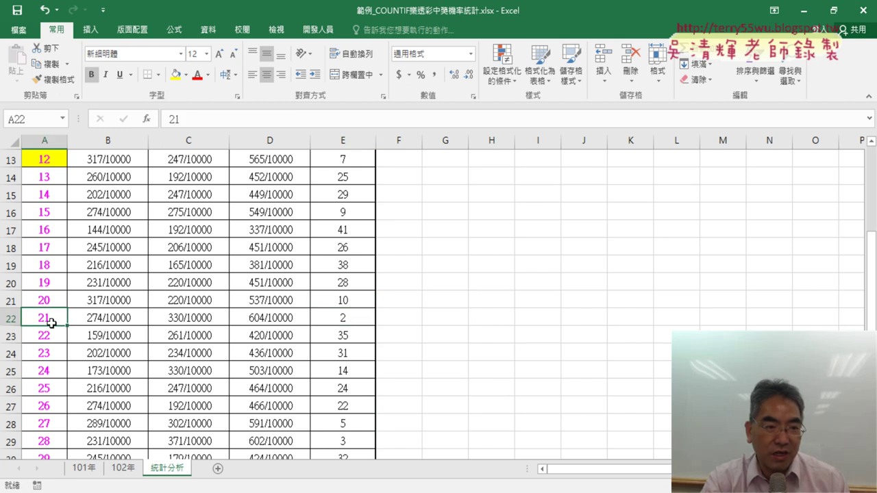
pyautogui.click(177, 77)
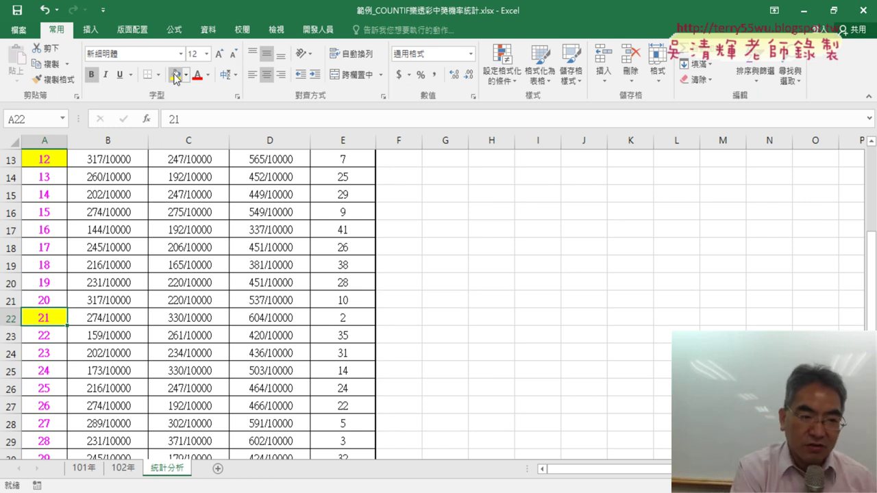
pyautogui.hotkey('ctrl', 'z')
pyautogui.hotkey('ctrl', 'z')
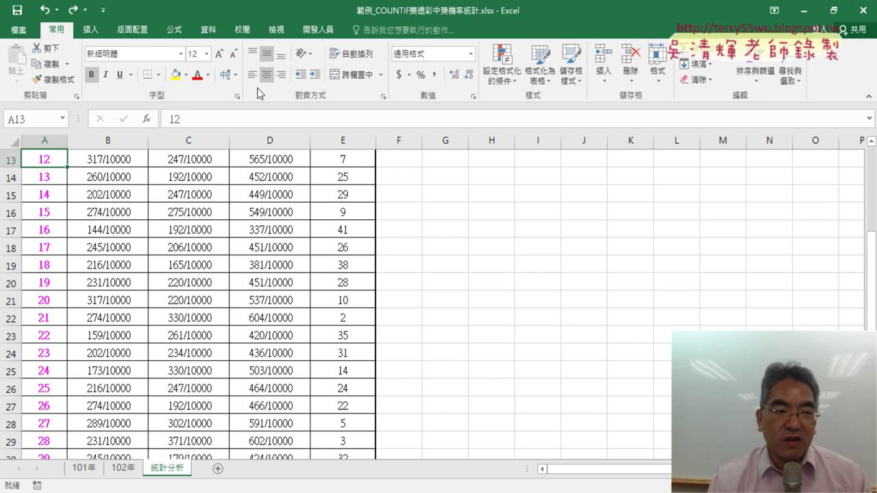
# Scroll back to the top and view the Conditional Formatting options before dismissing them.
pyautogui.scroll(3, 395, 212)
pyautogui.scroll(1, 395, 213)
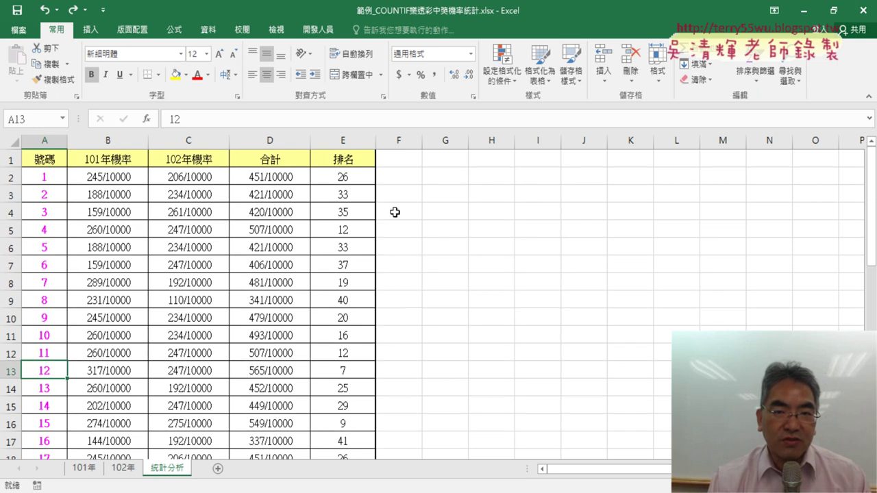
pyautogui.click(507, 78)
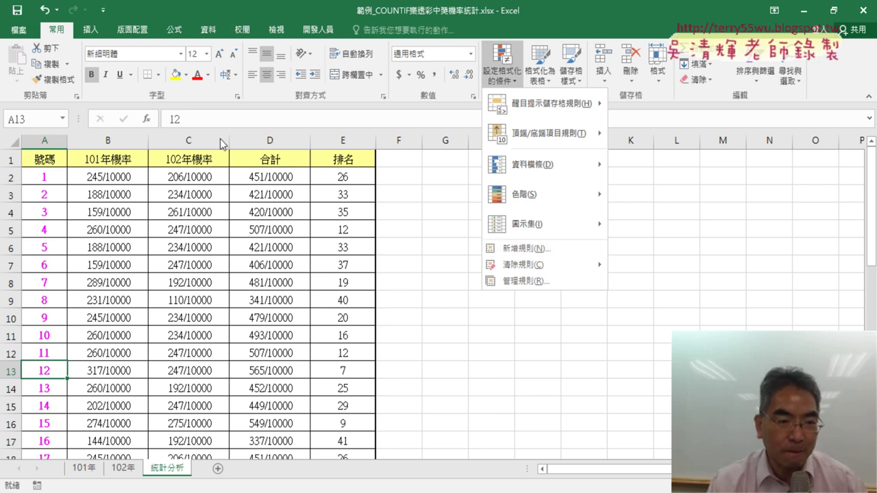
pyautogui.click(115, 181)
# Review the win-rate formulas in B2 and C2, the RANK.EQ formula in E2, the 排名 column, and entry 12.
pyautogui.click(120, 176)
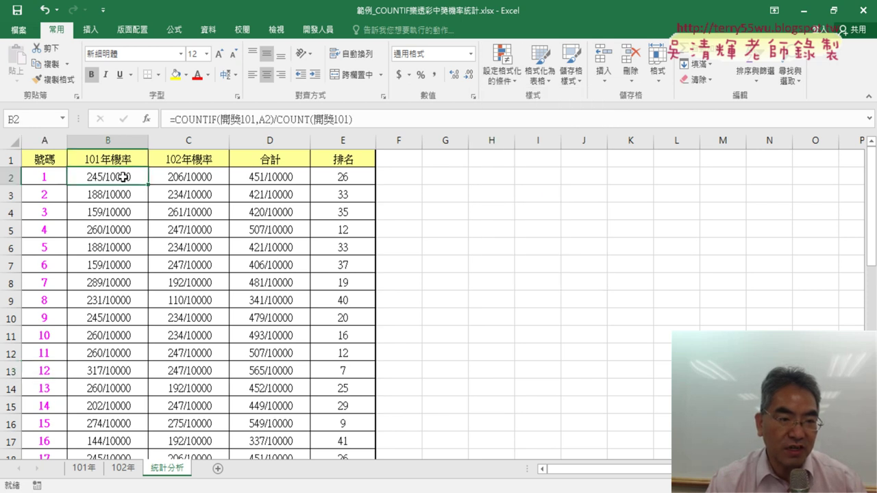
pyautogui.click(198, 178)
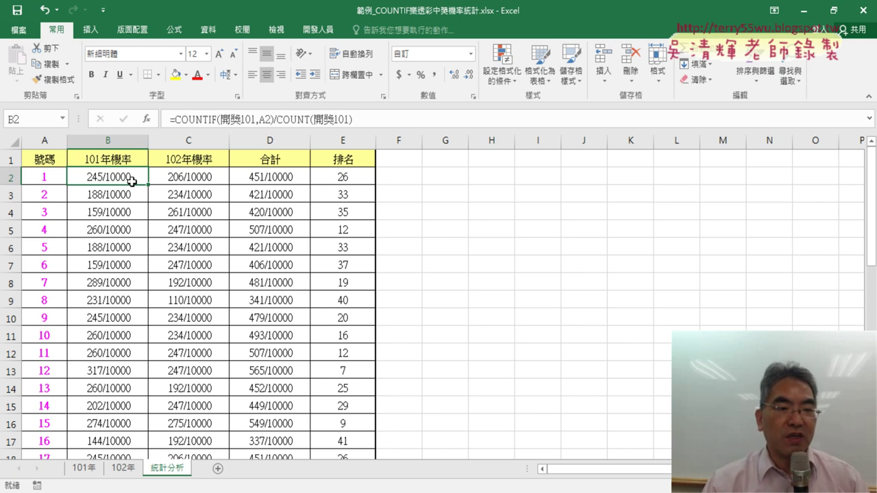
pyautogui.click(357, 180)
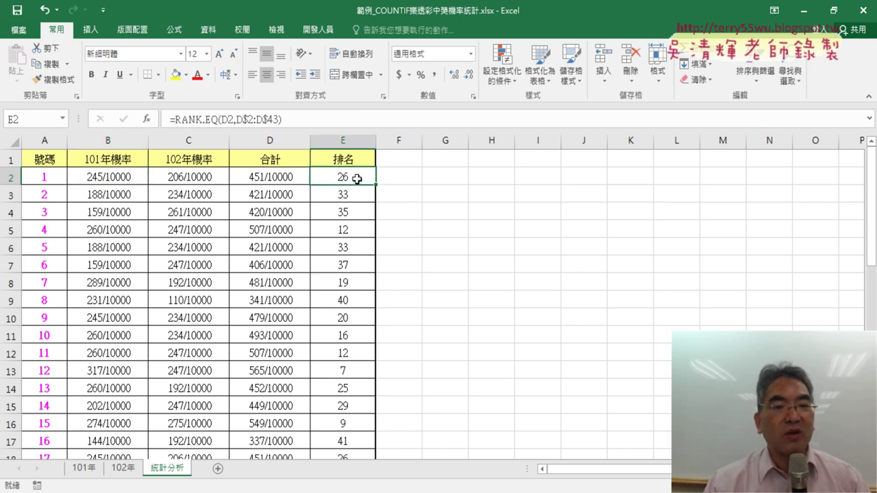
pyautogui.click(364, 148)
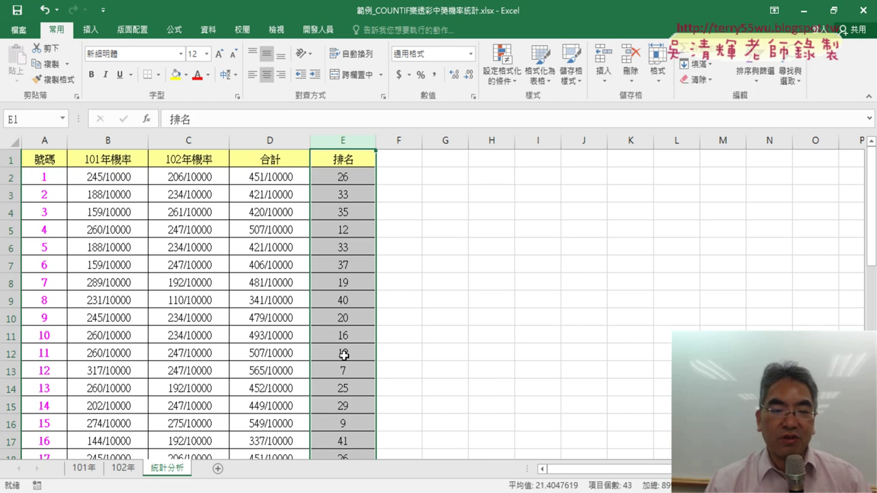
pyautogui.scroll(-1, 344, 355)
pyautogui.click(42, 320)
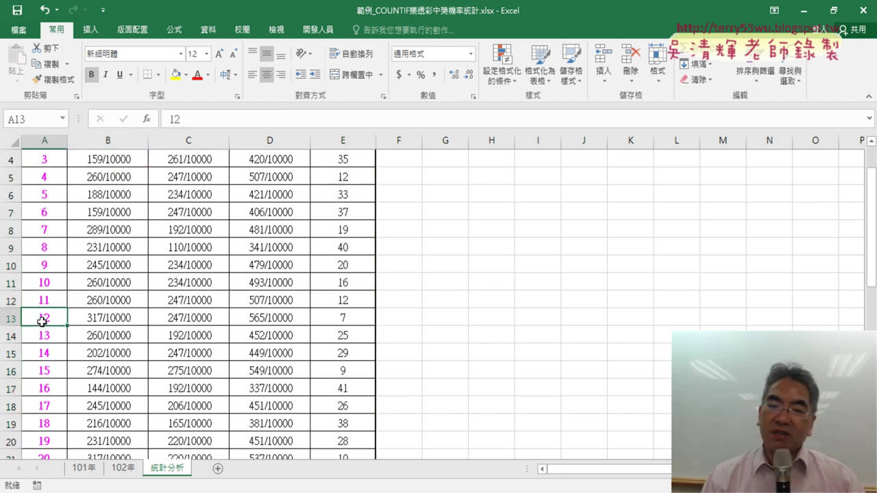